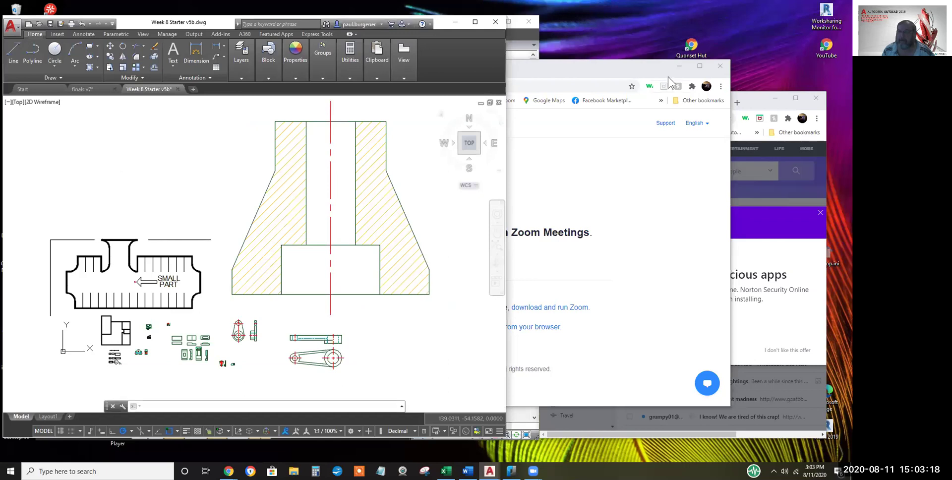
Read through the three-page Lesson 8 PDF in Google Classroom about dimensioning commands and the Text, Fit and Primary Units settings
left_click(678, 66)
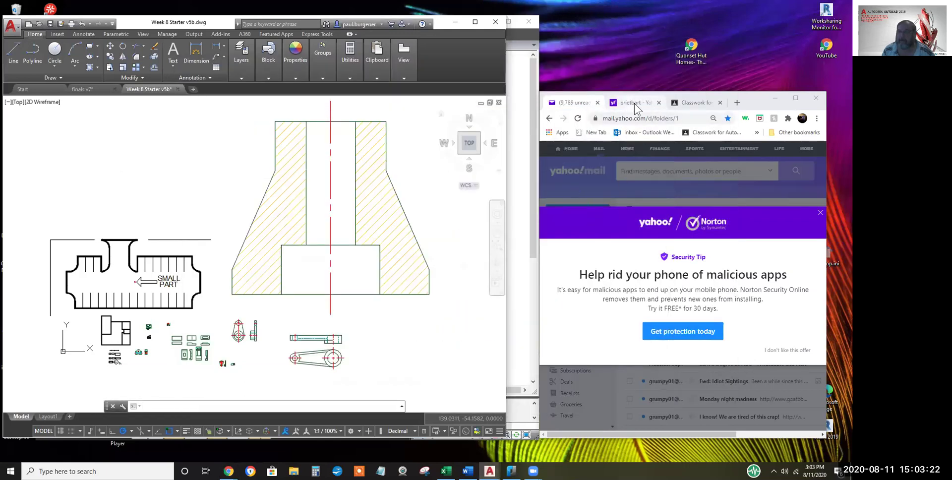
left_click(692, 104)
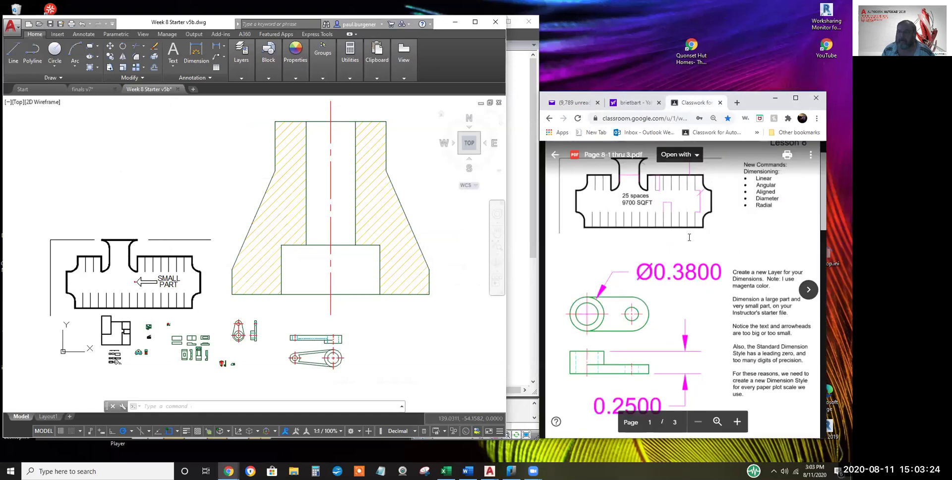
scroll(737, 221, "down", 5)
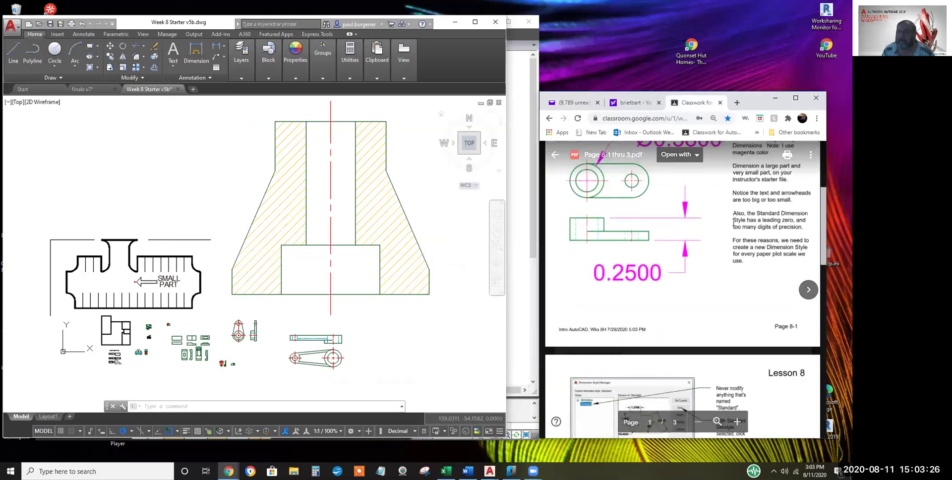
scroll(729, 217, "down", 15)
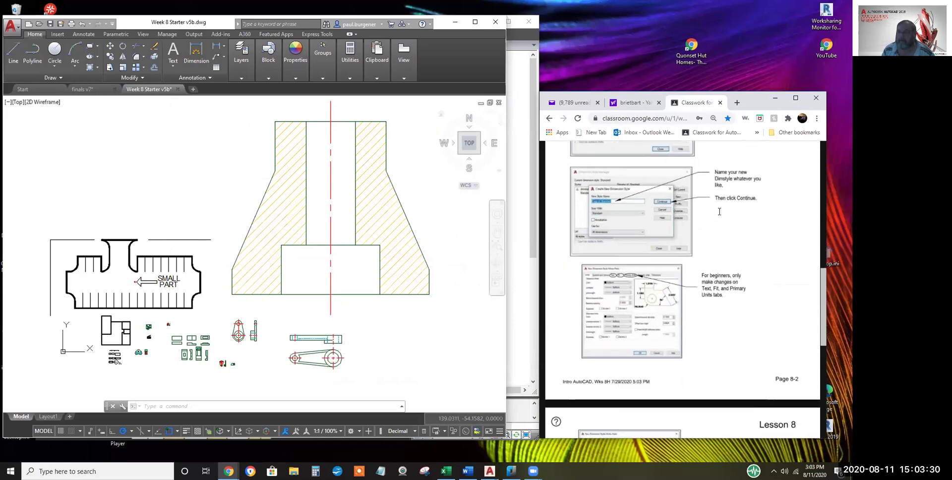
scroll(719, 211, "down", 2)
scroll(719, 211, "up", 4)
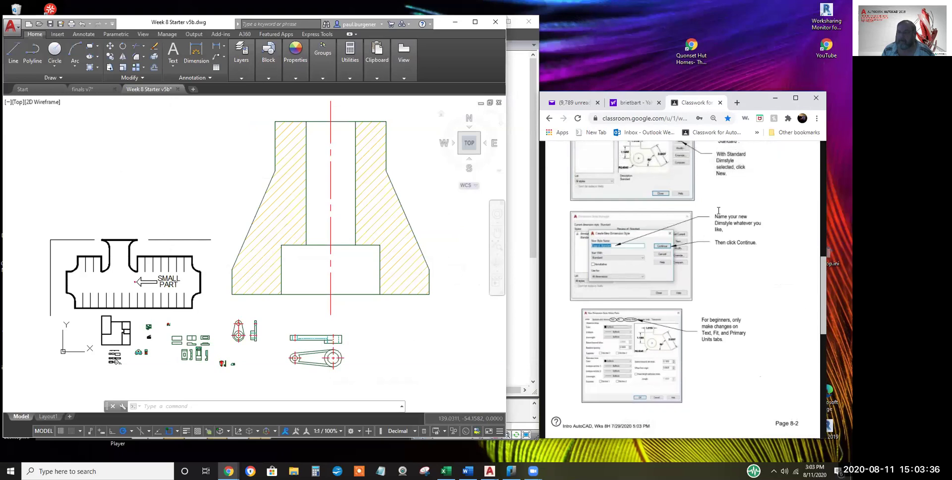
scroll(719, 210, "down", 3)
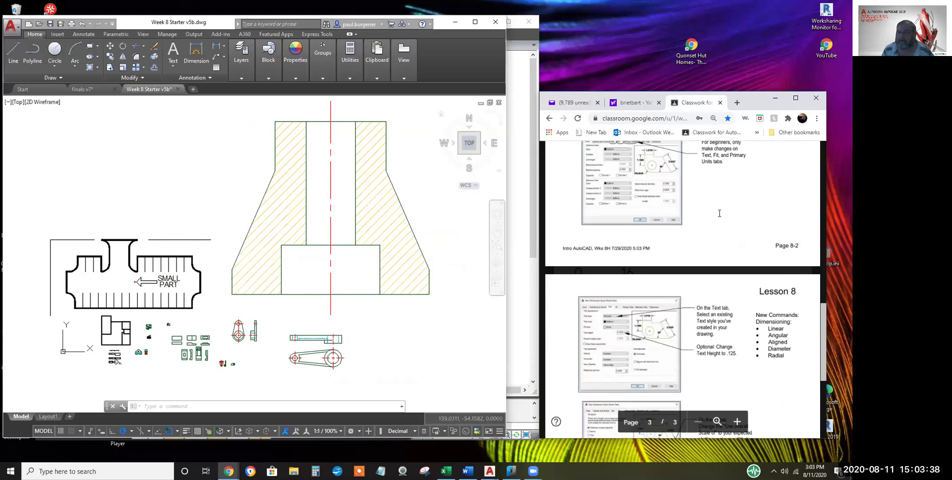
scroll(719, 213, "down", 2)
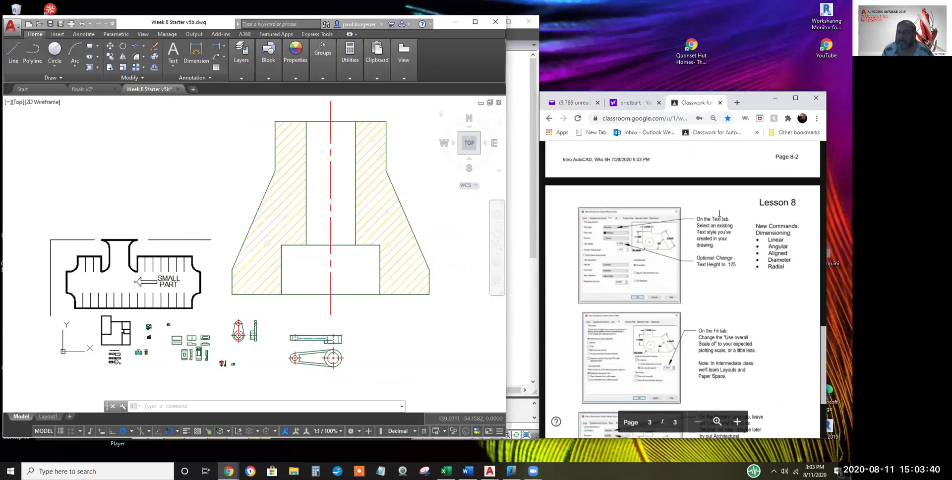
scroll(719, 213, "down", 3)
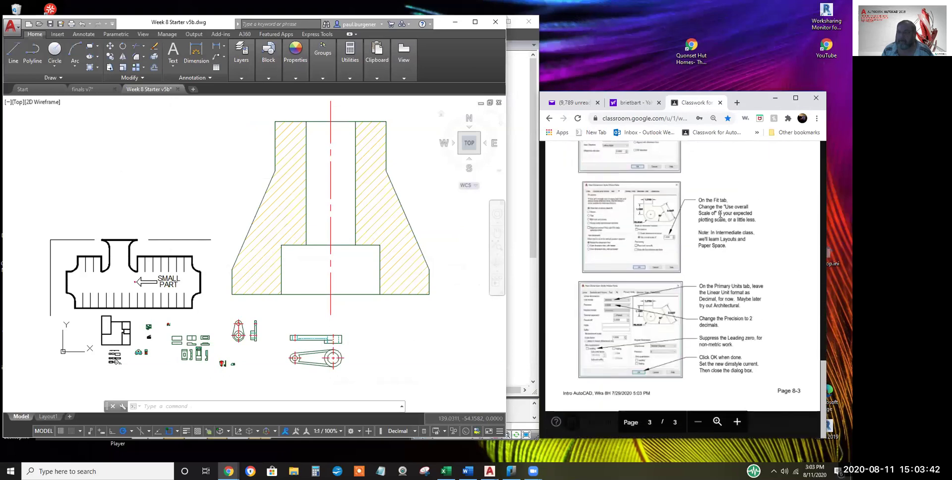
scroll(719, 214, "up", 2)
Return to the AutoCAD drawing and turn off object snap
left_click(164, 154)
left_click(141, 130)
left_click(165, 132)
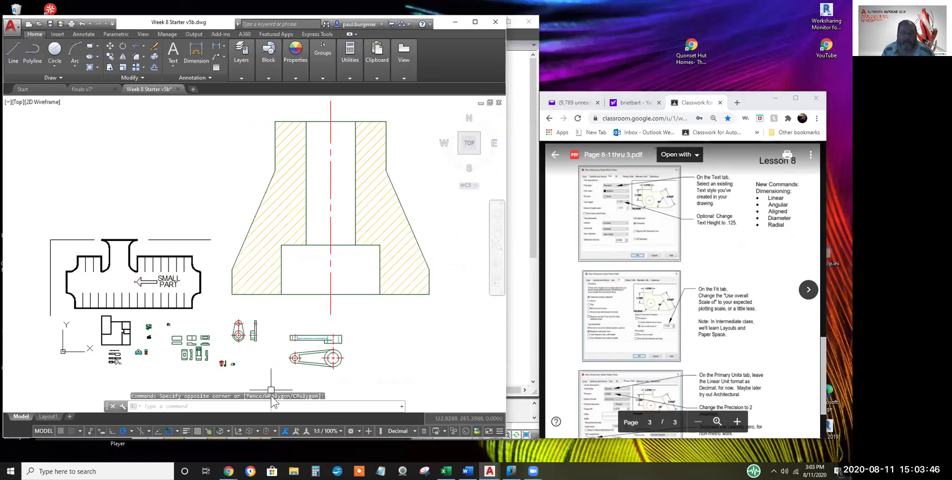
left_click(168, 431)
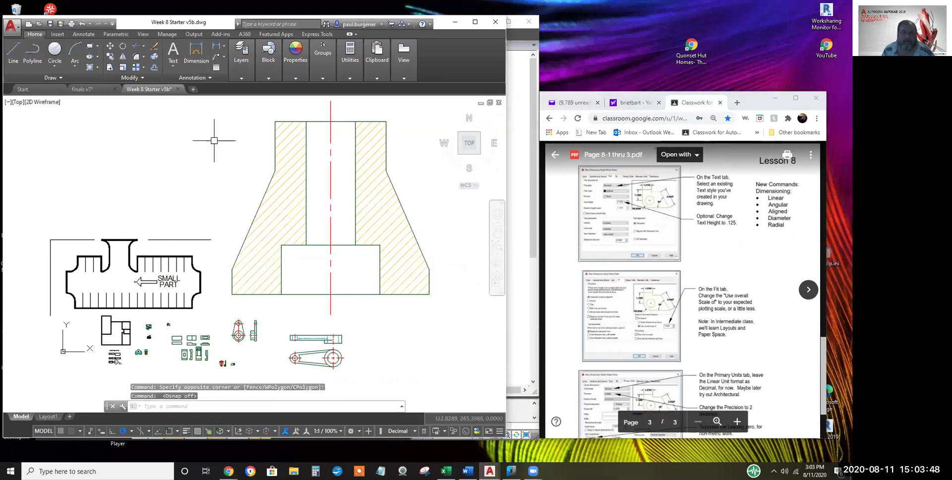
Add an aligned dimension just outside the slanted left edge of the large hatched part
left_click(195, 48)
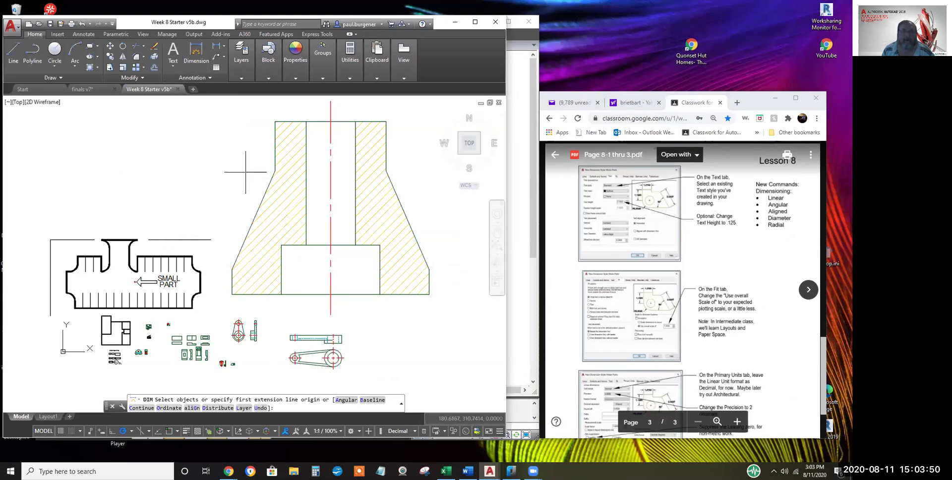
key("Return")
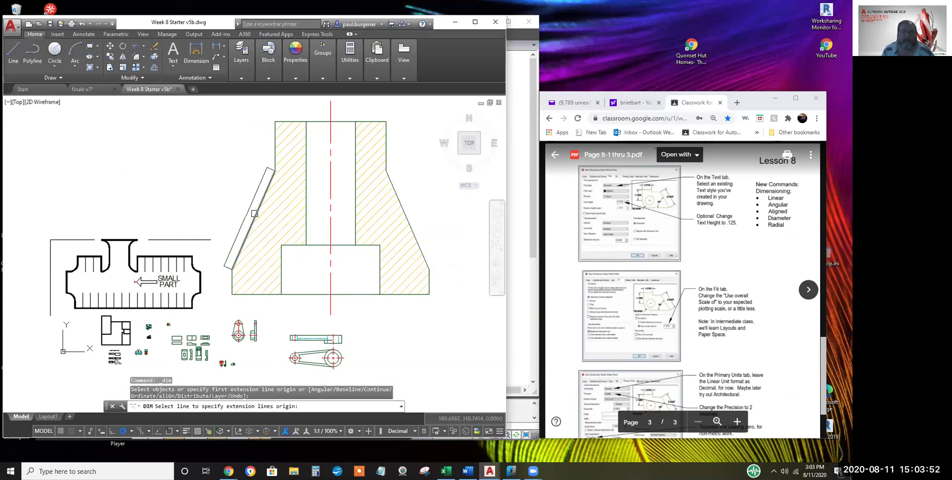
left_click(255, 214)
left_click(247, 211)
key("Return")
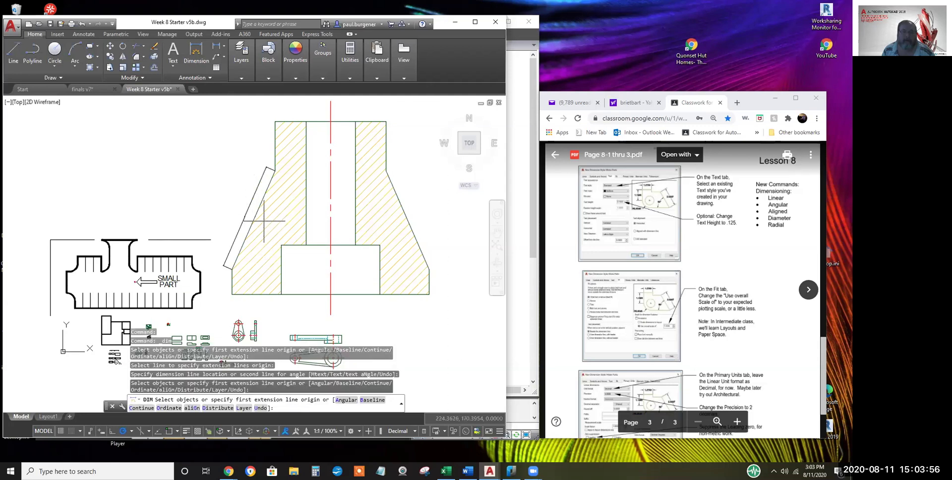
Dimension the vertical centre line beyond the part's right side and the right edge of the counterbore inside it
key("Return")
left_click(330, 209)
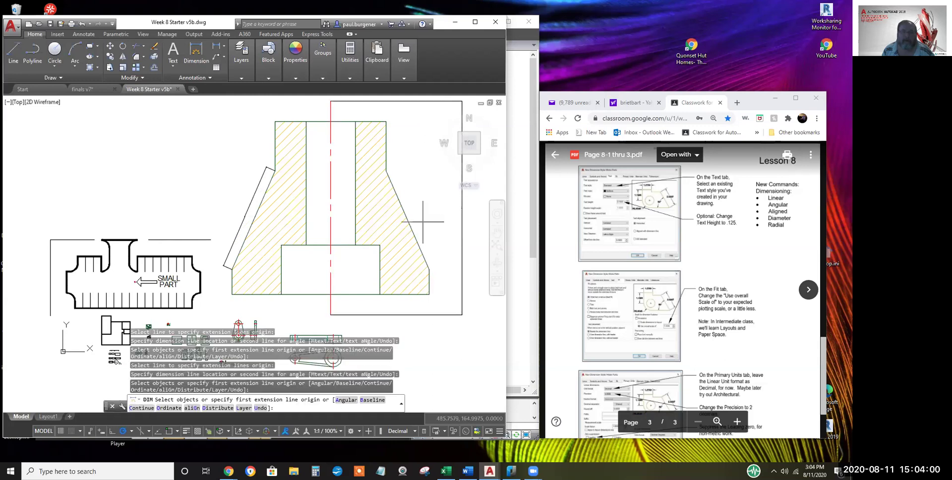
left_click(369, 261)
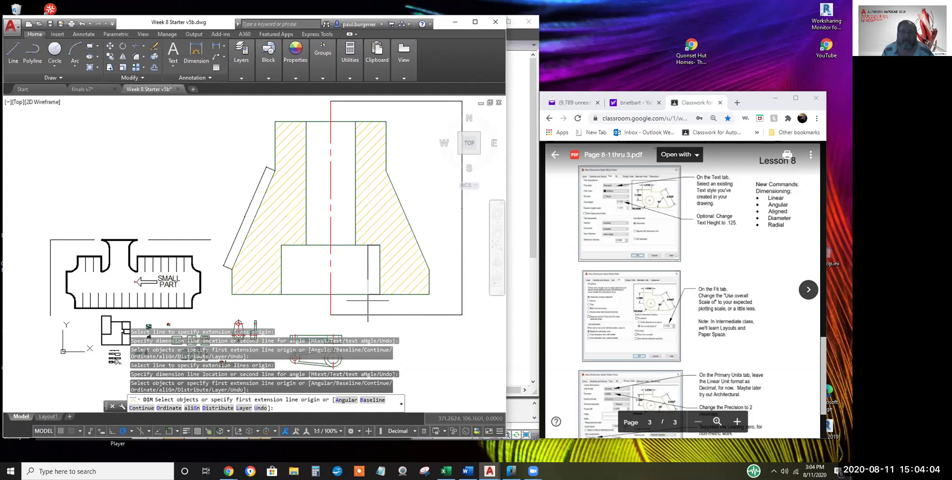
left_click(254, 201)
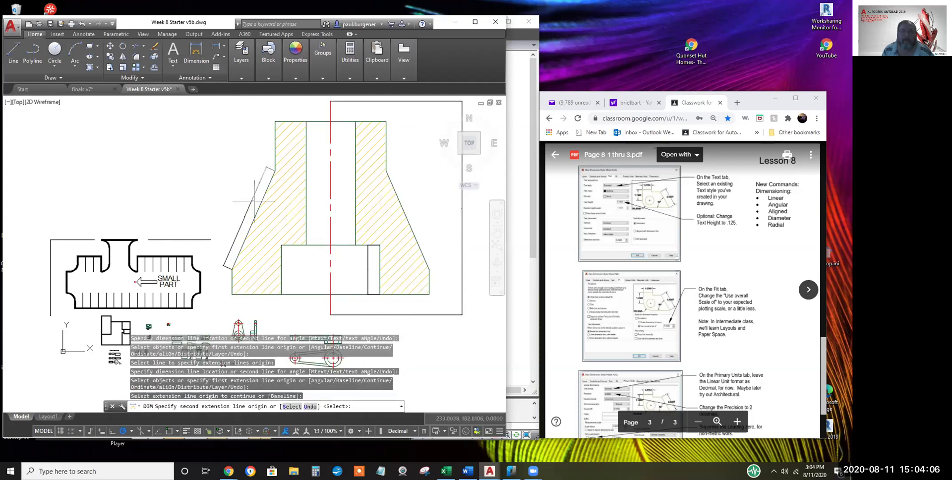
left_click(242, 78)
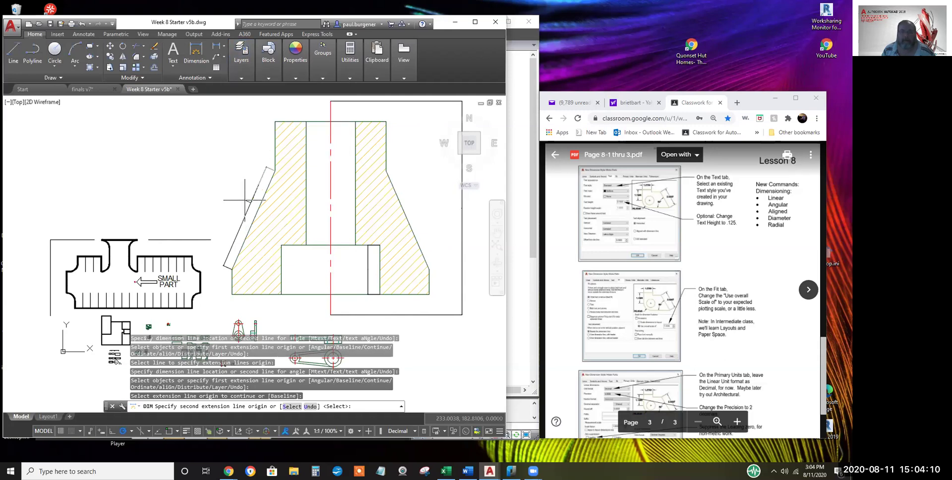
key("Escape")
key("Escape")
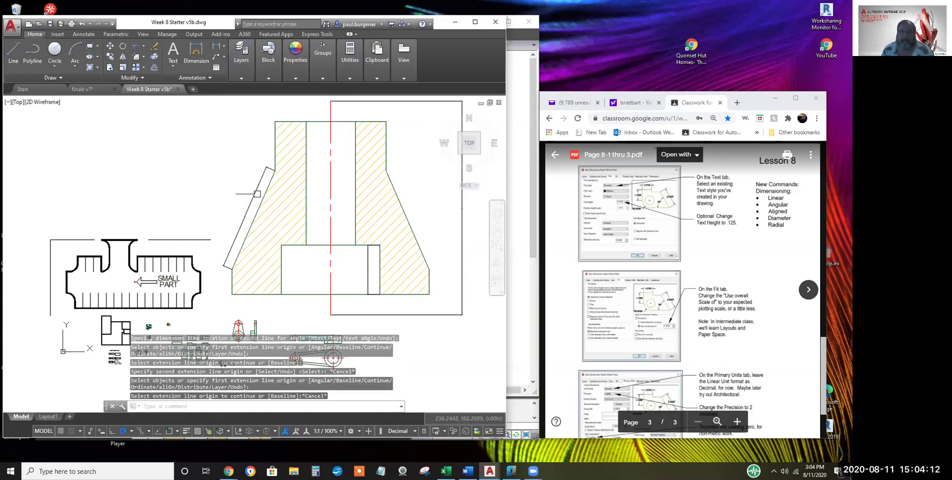
Try to continue a dimension from the lower extension line of the long vertical dimension beside the hatched part
left_click(254, 198)
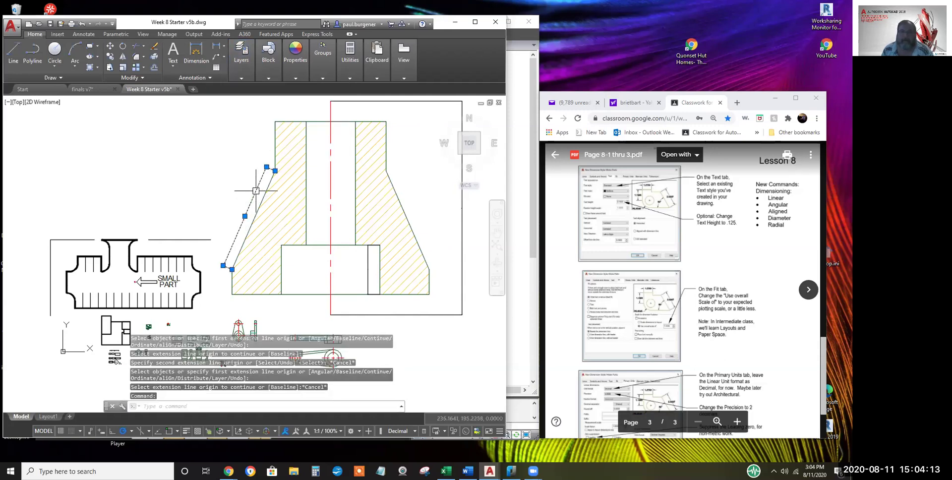
left_click(368, 256)
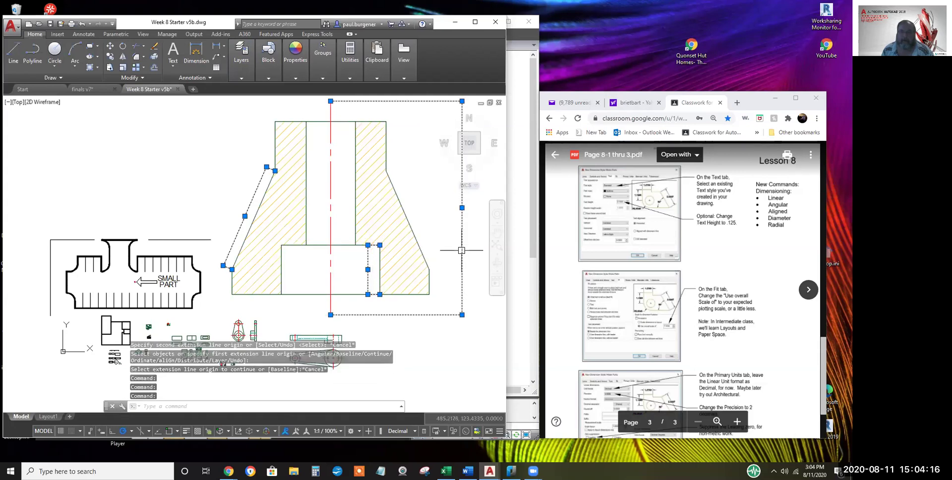
key("Return")
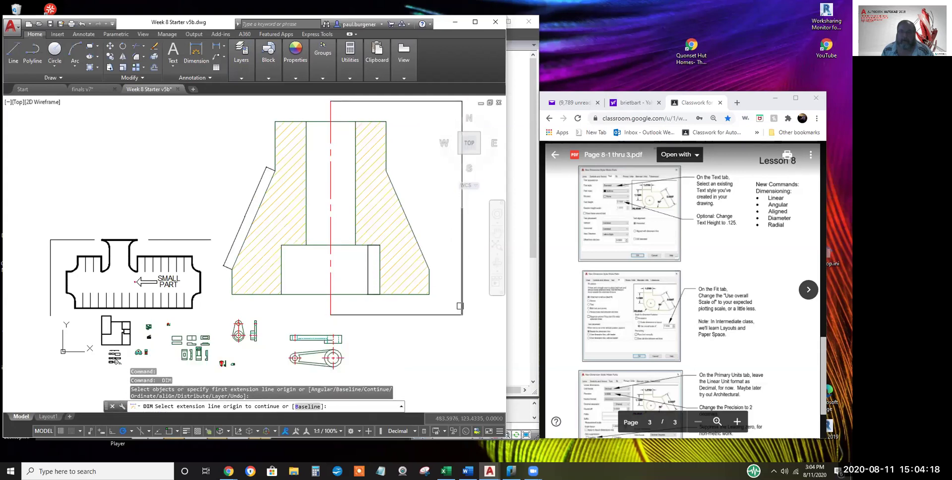
left_click(461, 305)
left_click(461, 299)
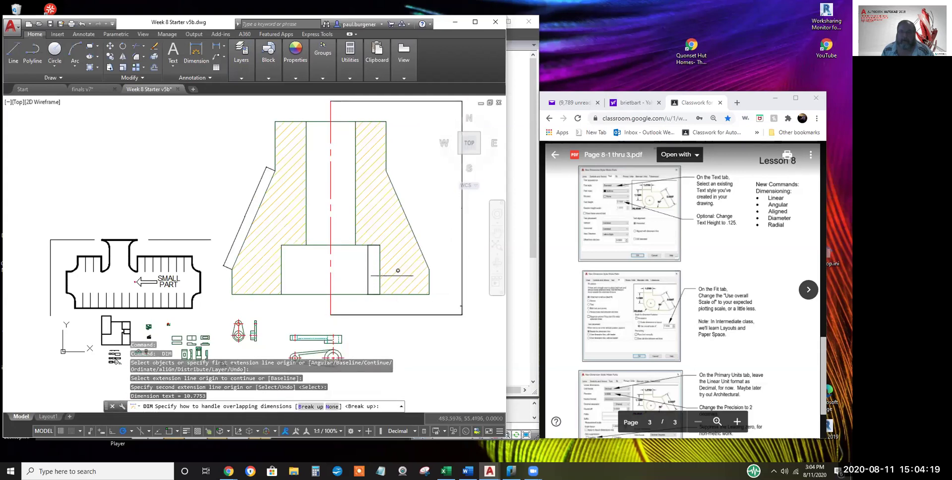
key("Escape")
key("Escape")
left_click(460, 273)
left_click(459, 274)
key("Escape")
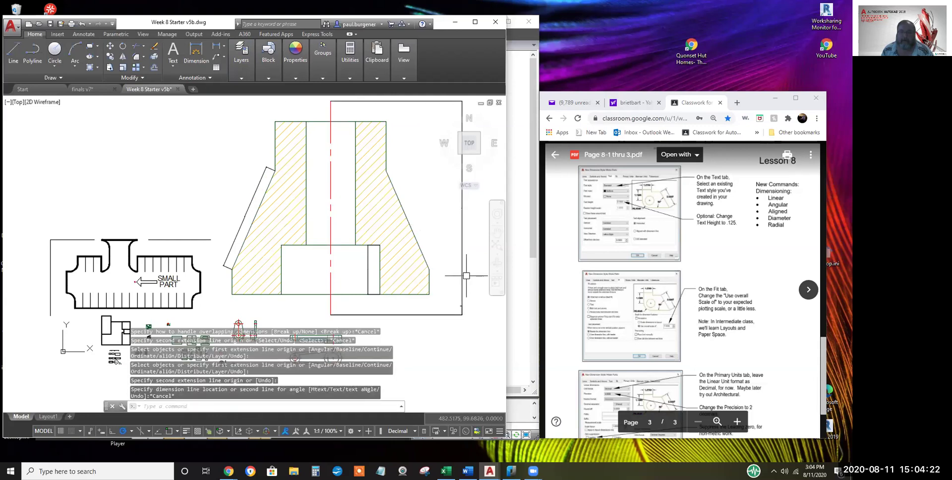
Try to clear the text of the long vertical dimension beside the part, and leave text editing
double_click(462, 277)
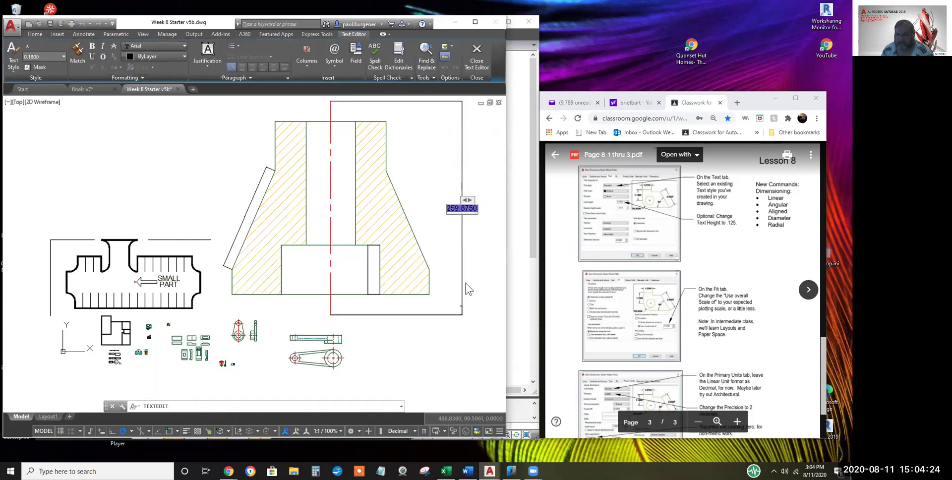
key("BackSpace")
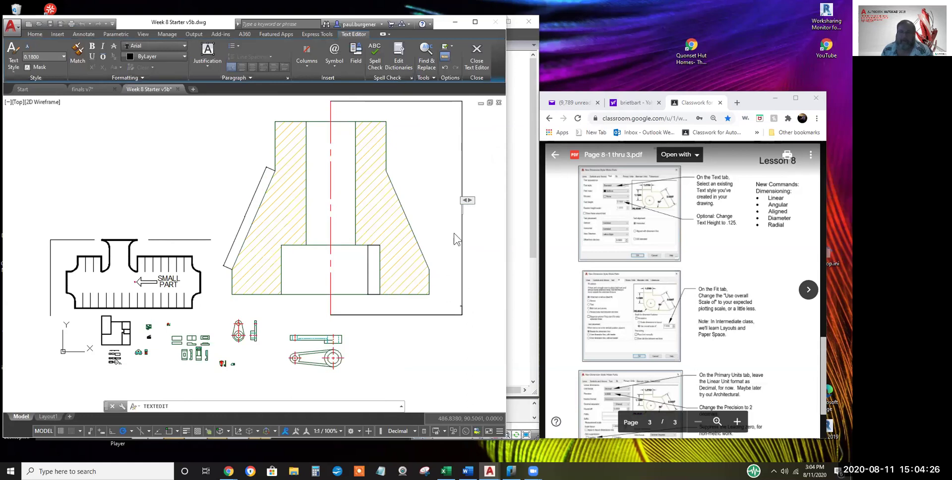
left_click(473, 225)
left_click(456, 250)
key("BackSpace")
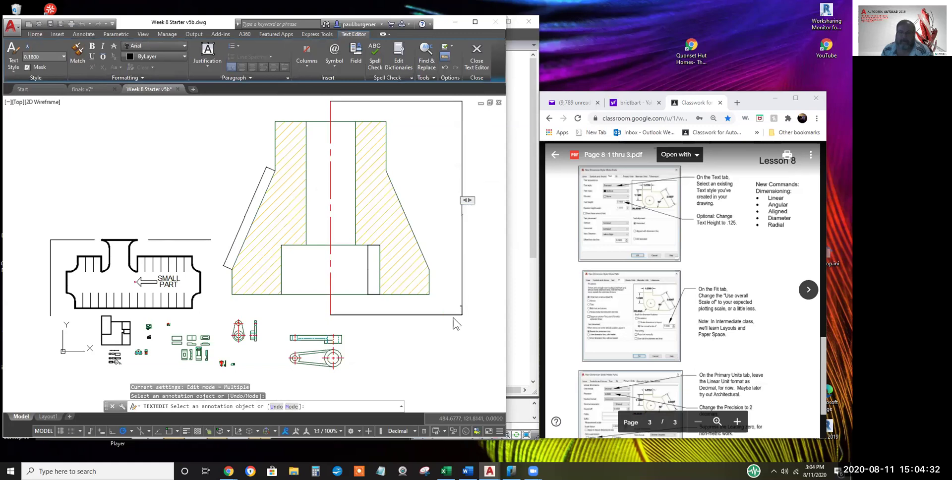
key("Escape")
key("Escape")
key("Escape")
key("Escape")
key("Escape")
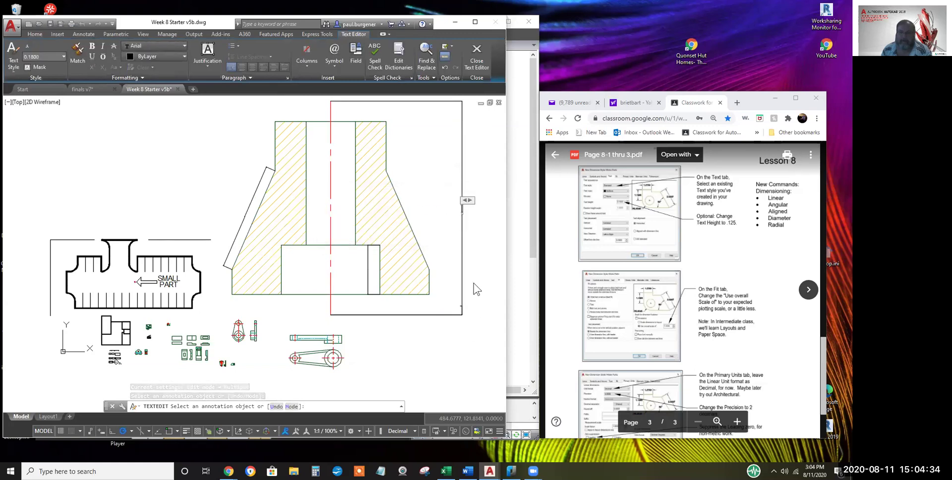
left_click(466, 331)
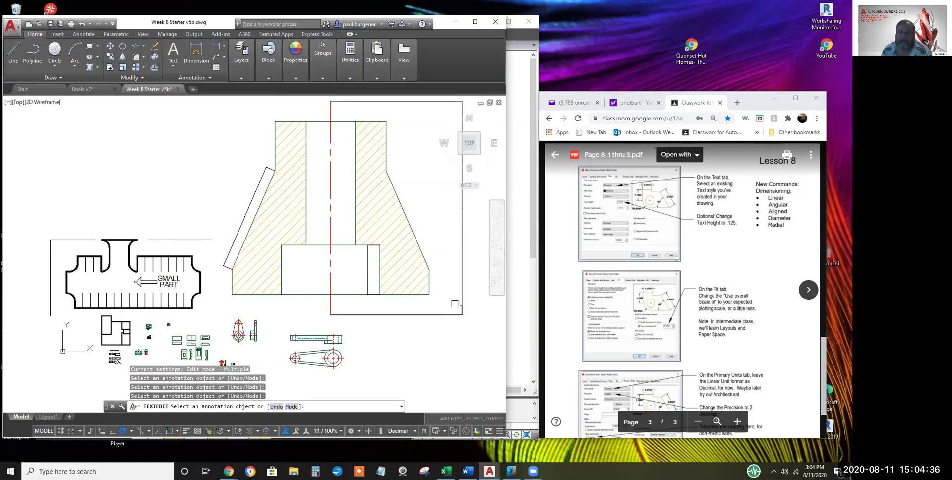
key("Escape")
key("Escape")
key("Escape")
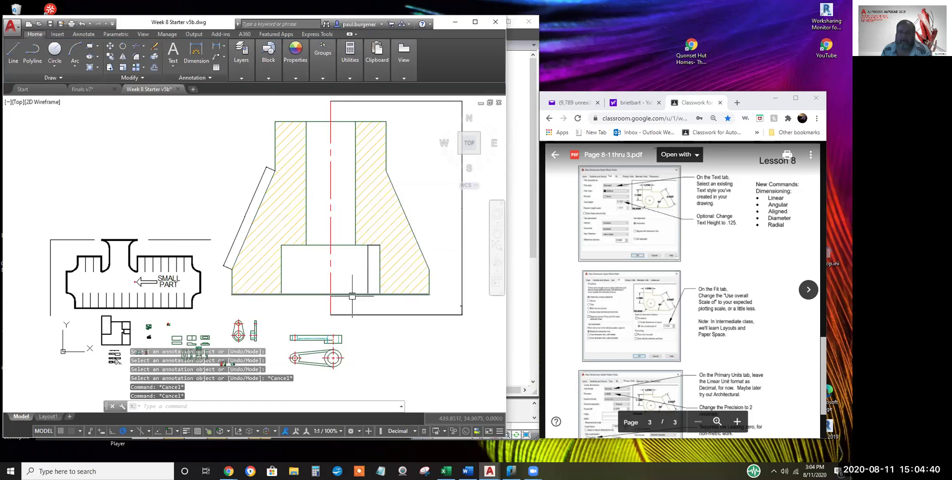
Erase all the trial dimensions around and inside the large hatched part
left_click(155, 55)
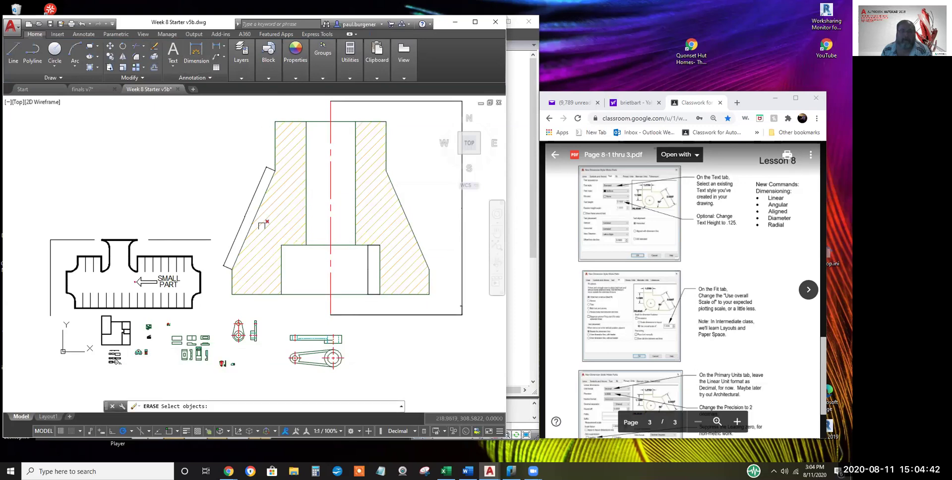
left_click(251, 208)
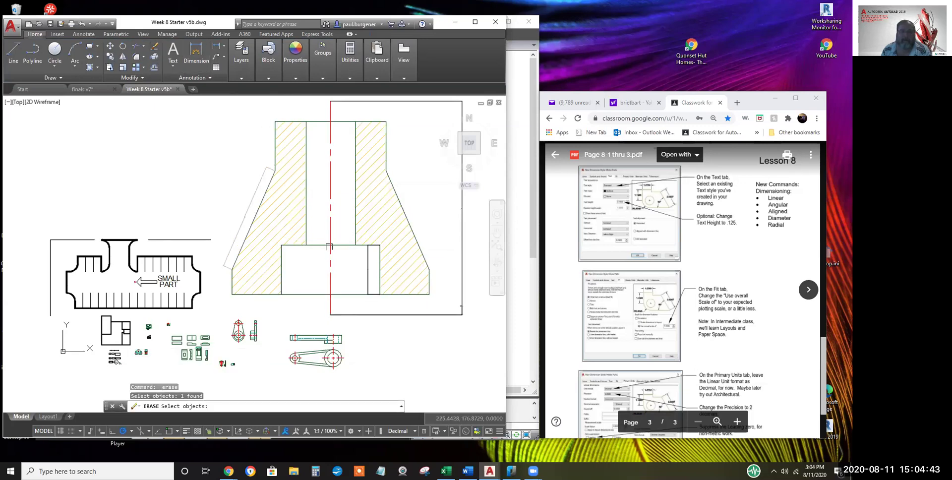
left_click(370, 314)
left_click(368, 270)
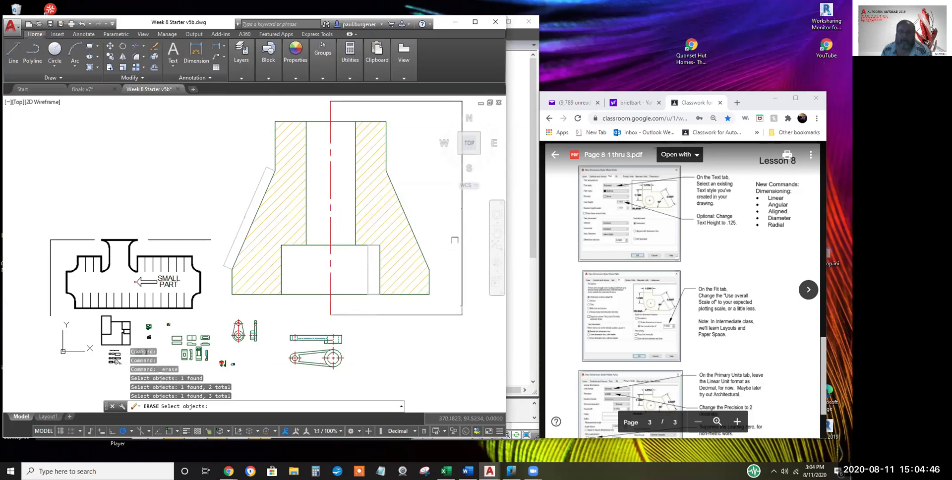
left_click(459, 240)
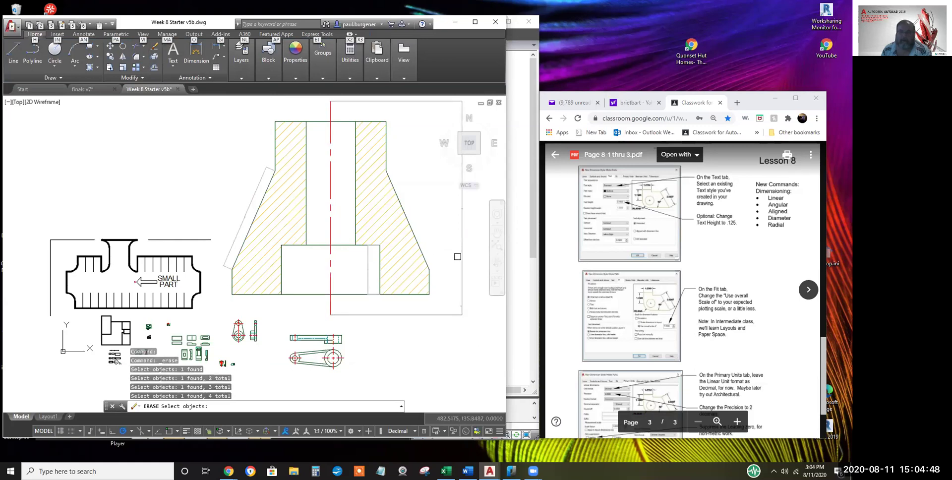
key("Return")
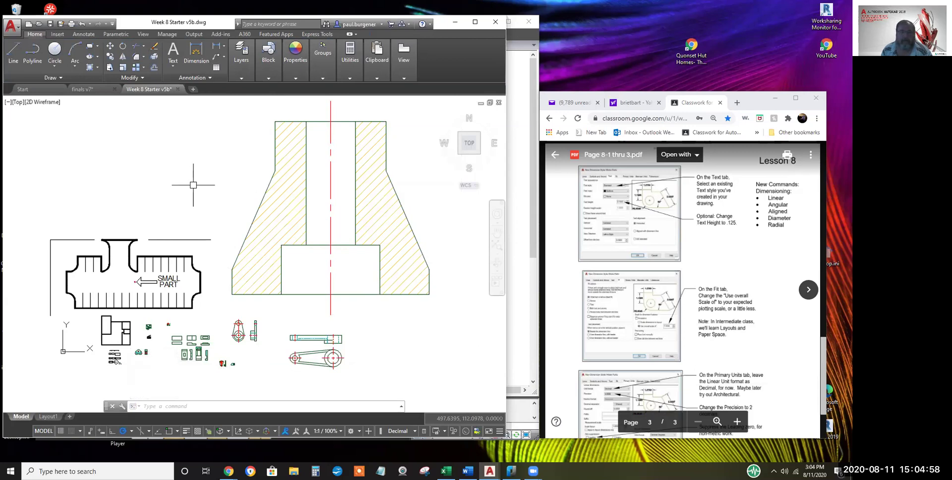
Preview the Arial Baltic, Arial Greek, Bahnschrift SemiBold and Berlin Sans FB Demi fonts in the Standard text style's settings
left_click(199, 77)
left_click(168, 88)
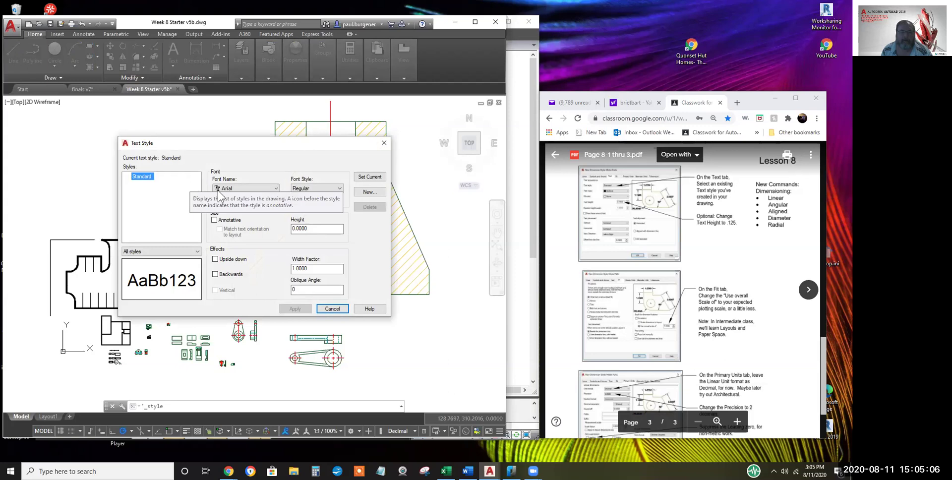
left_click(276, 188)
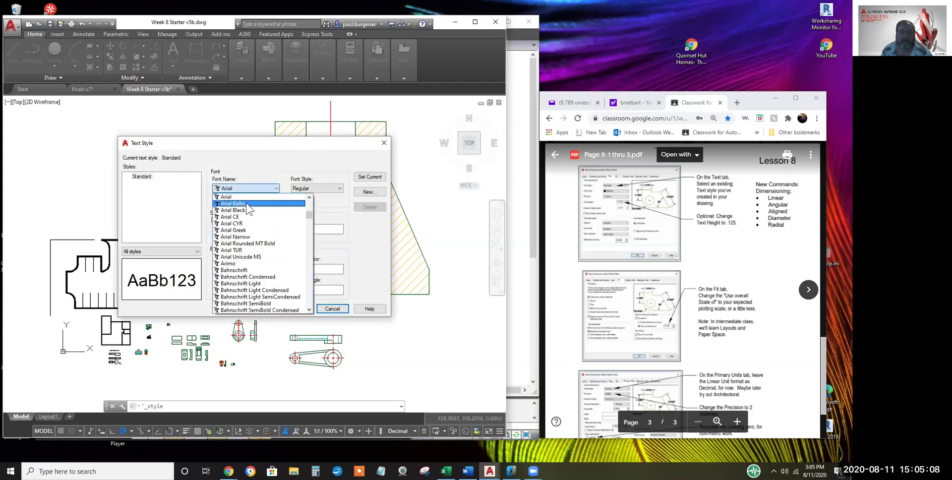
left_click(245, 204)
left_click(260, 189)
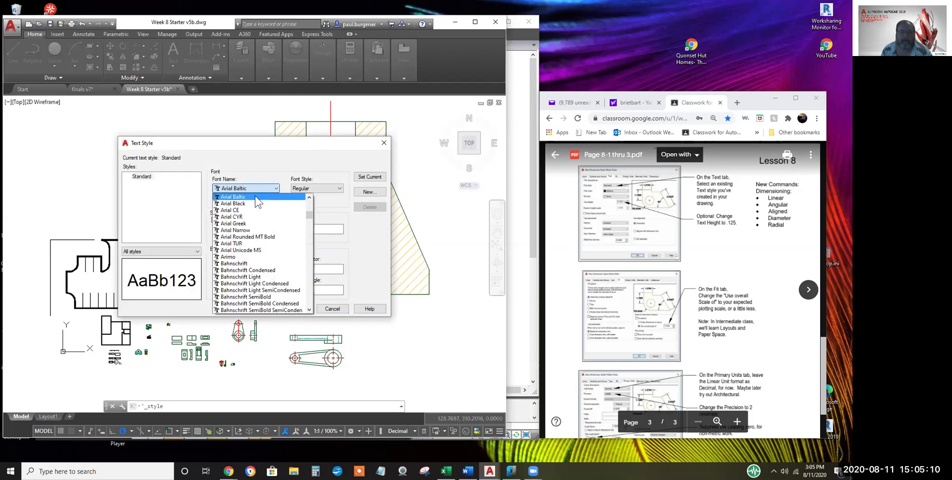
left_click(245, 221)
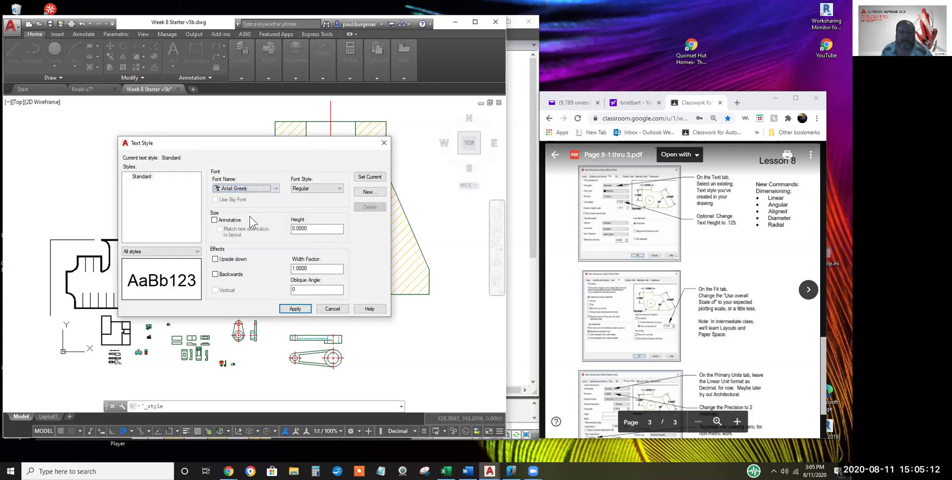
left_click(265, 189)
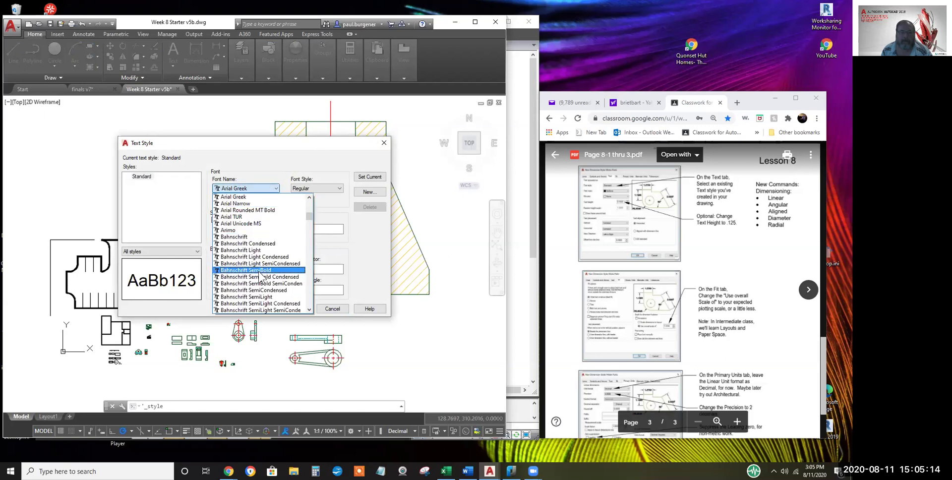
left_click(260, 270)
left_click(261, 189)
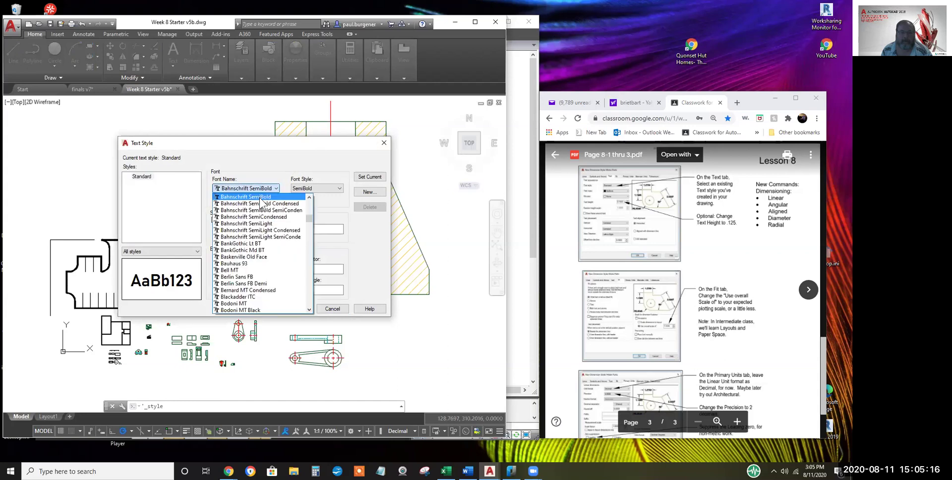
left_click(254, 284)
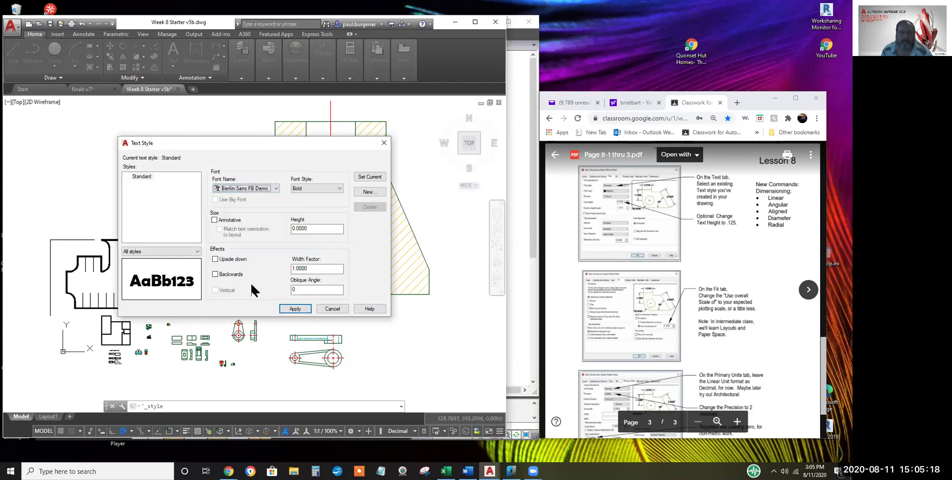
Preview the Bernard MT Condensed, Blackadder ITC and Bodoni MT fonts for the Standard text style
left_click(259, 190)
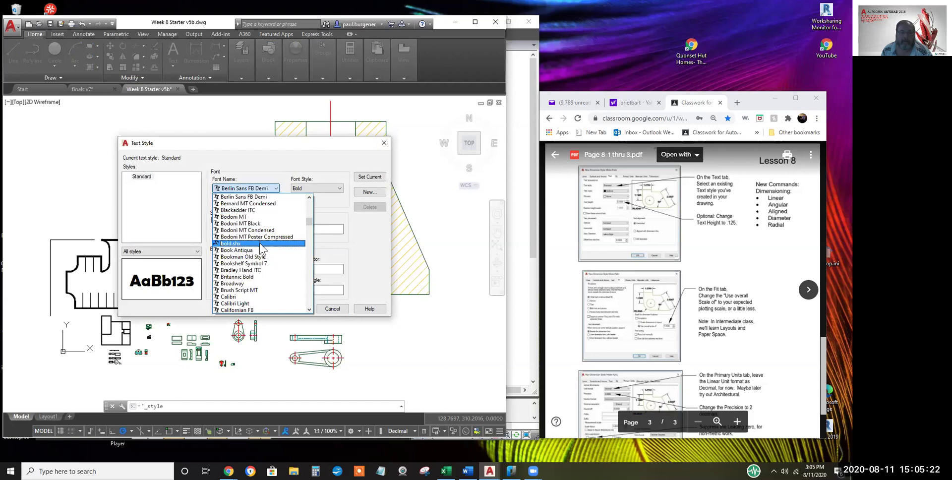
left_click(269, 204)
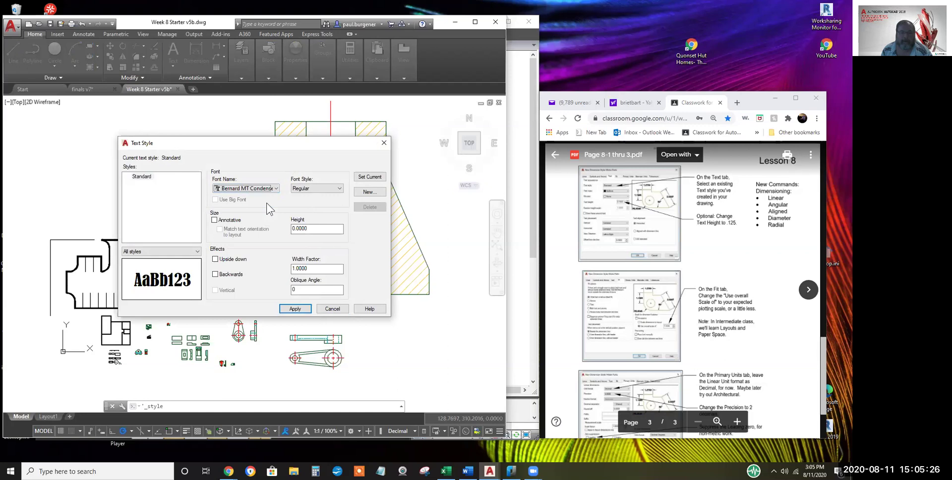
left_click(275, 189)
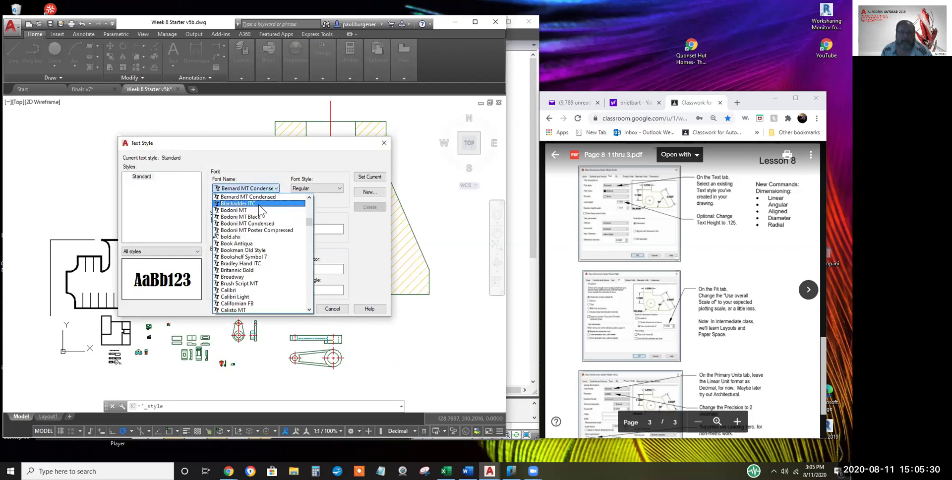
left_click(258, 204)
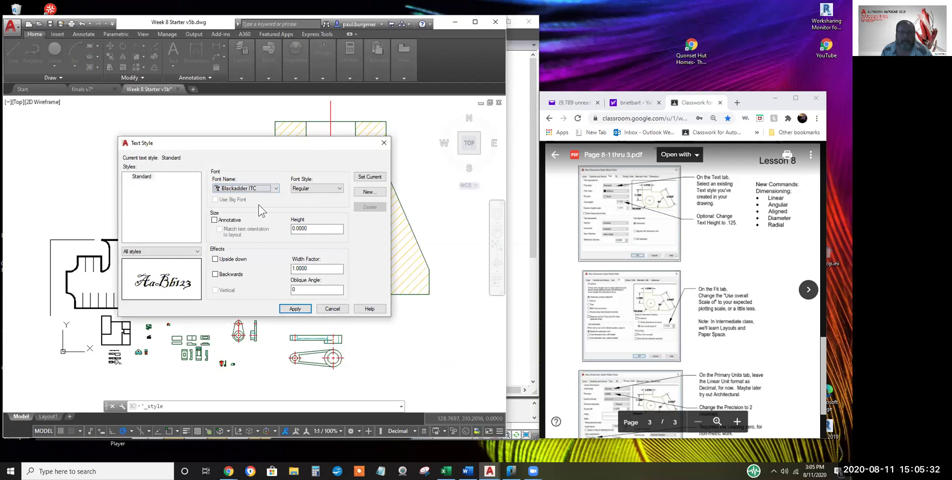
left_click(275, 189)
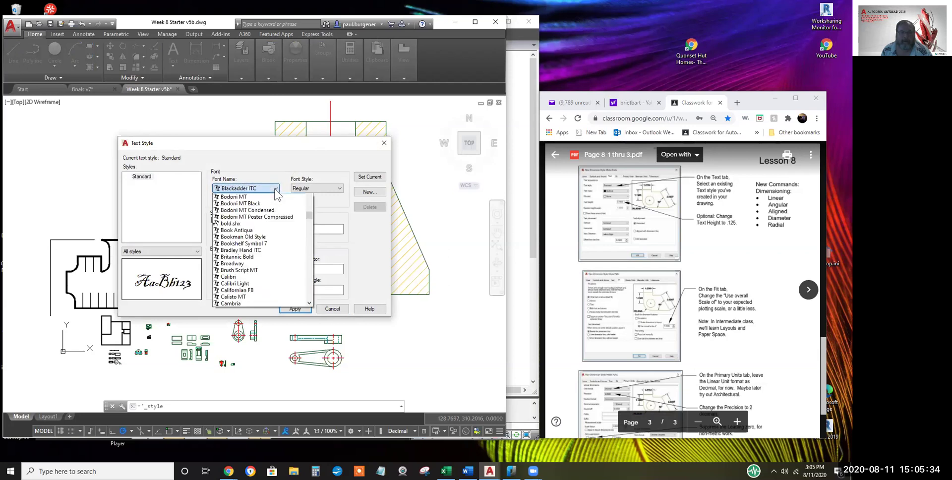
left_click(258, 204)
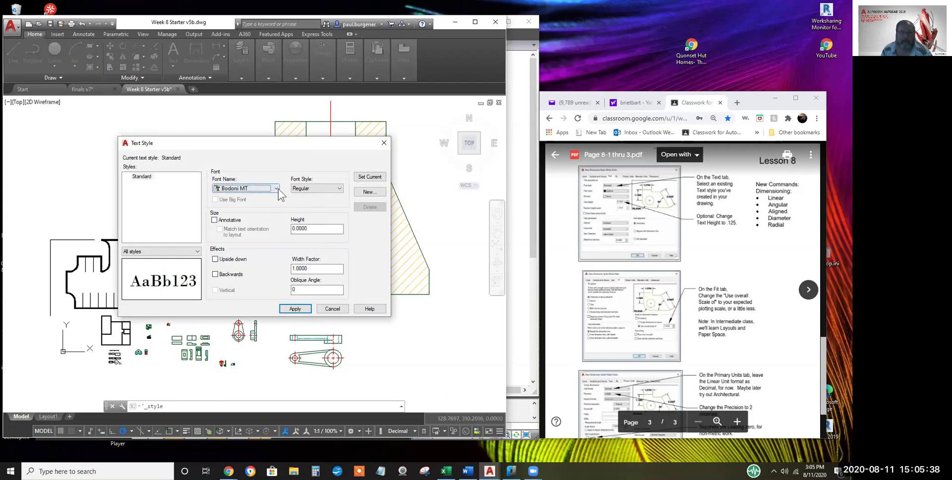
Preview the Bodoni MT Black, Bodoni MT Condensed, Bodoni MT Poster Compressed and bold.shx fonts for the Standard text style
left_click(277, 189)
left_click(269, 203)
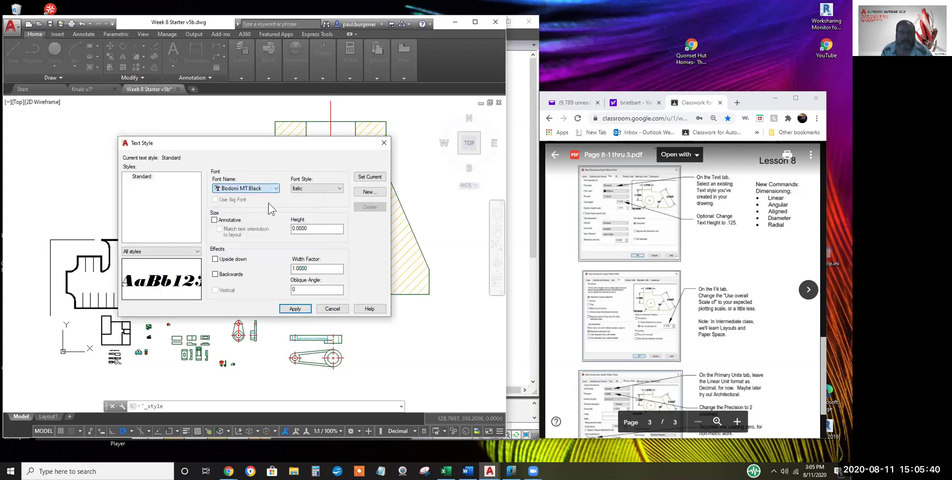
left_click(275, 189)
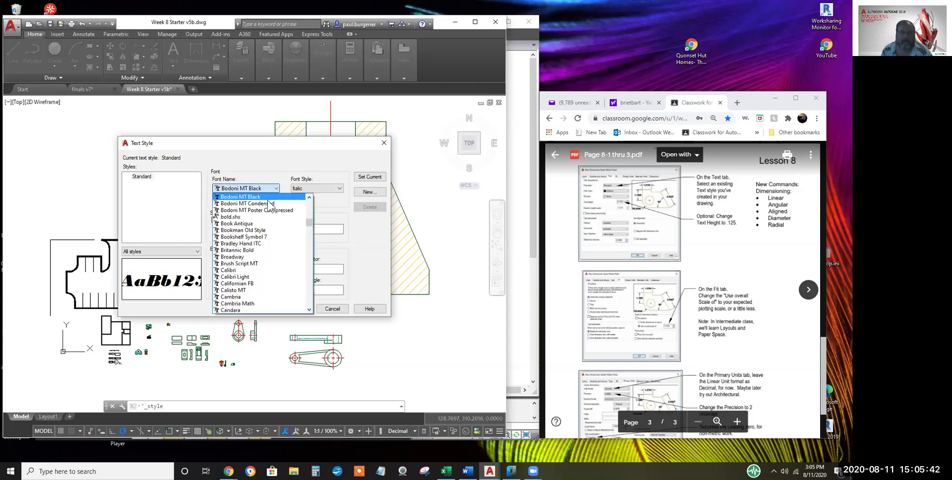
left_click(266, 207)
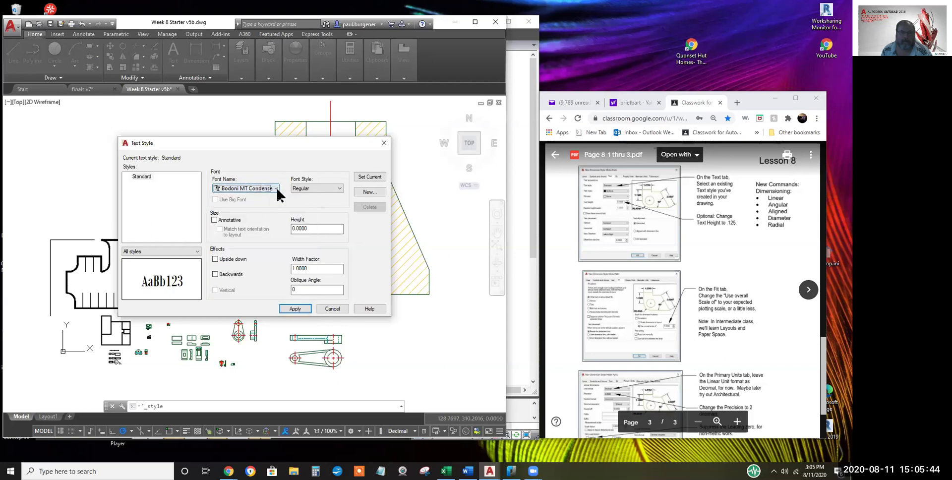
left_click(276, 187)
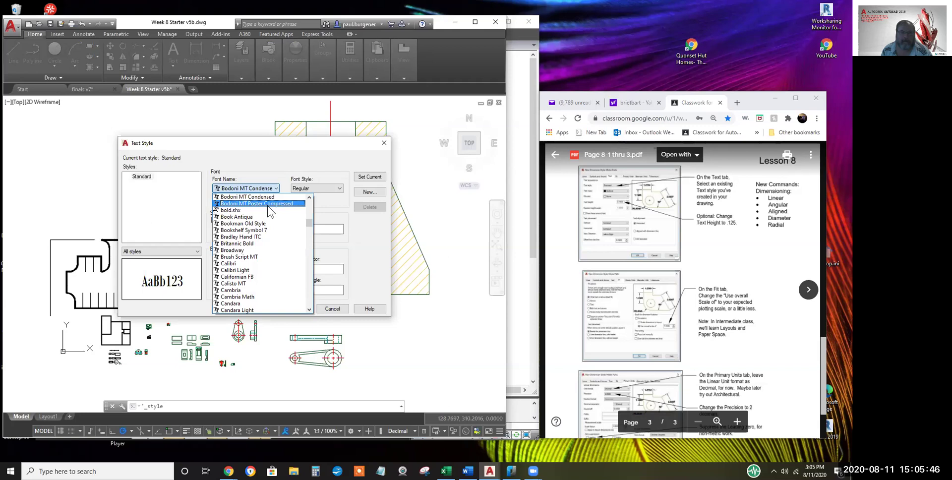
left_click(266, 204)
left_click(276, 188)
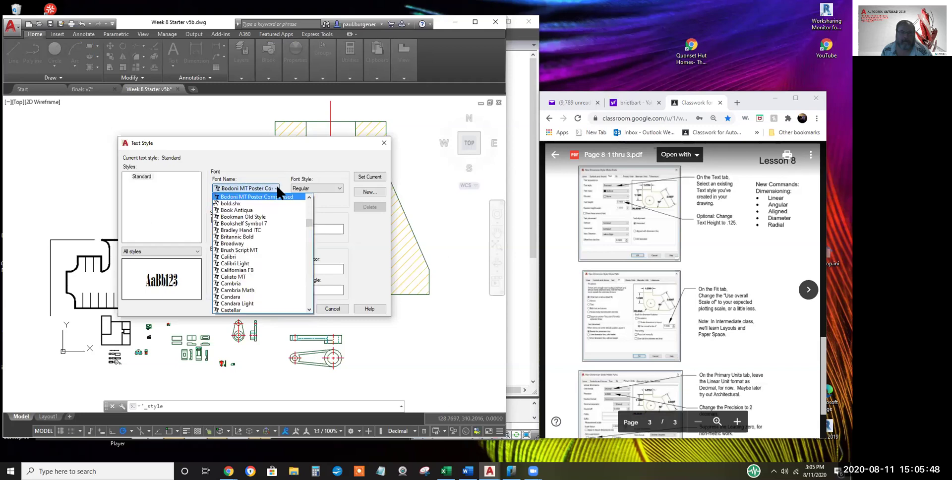
left_click(267, 204)
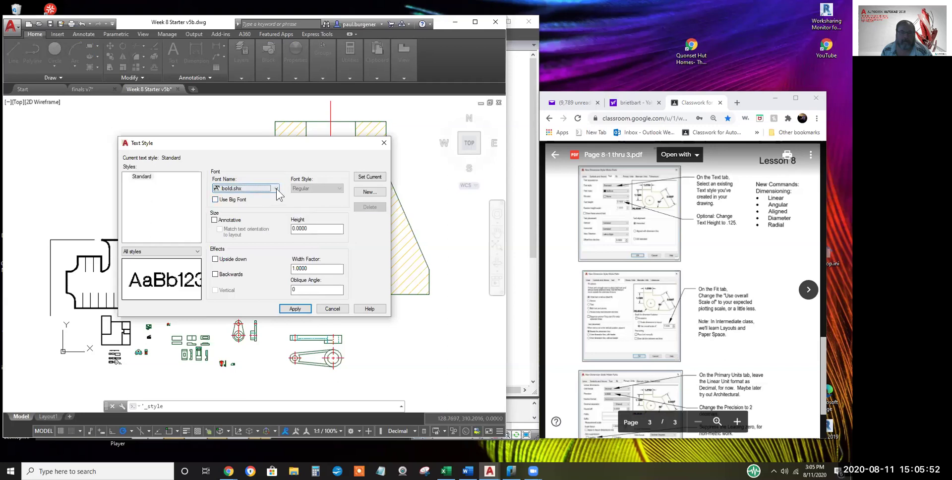
Preview the Book Antiqua, Bookshelf Symbol 7 and Bradley Hand ITC fonts for the Standard text style
left_click(276, 188)
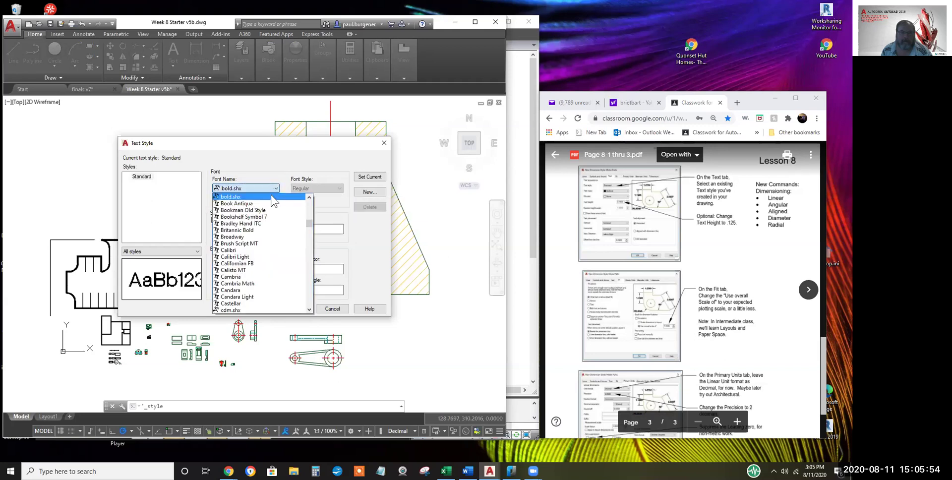
left_click(265, 203)
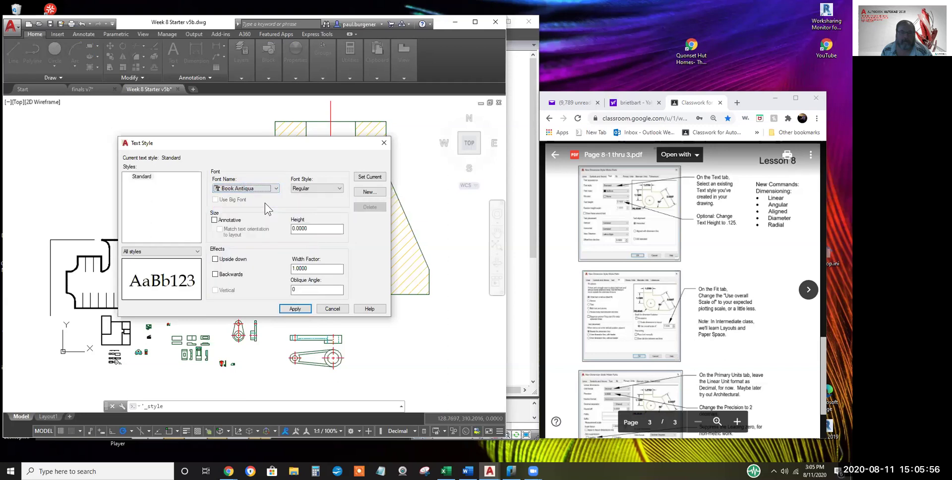
left_click(276, 188)
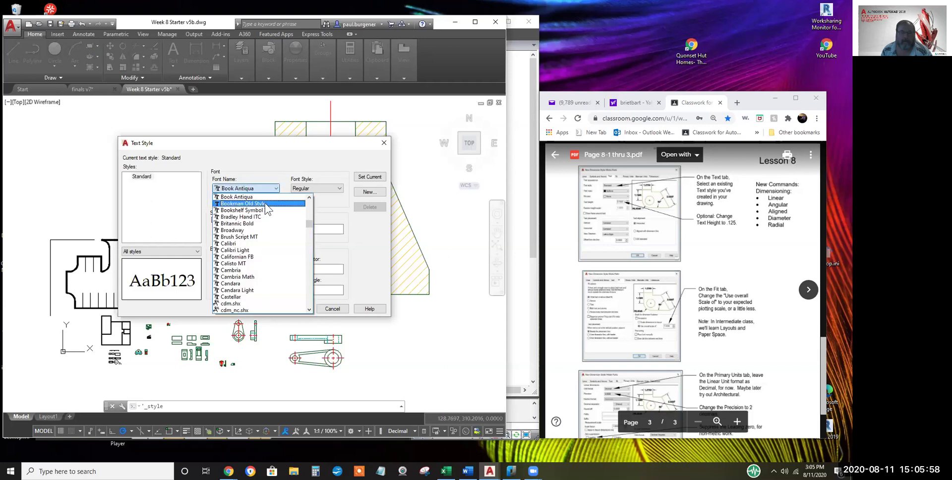
left_click(264, 210)
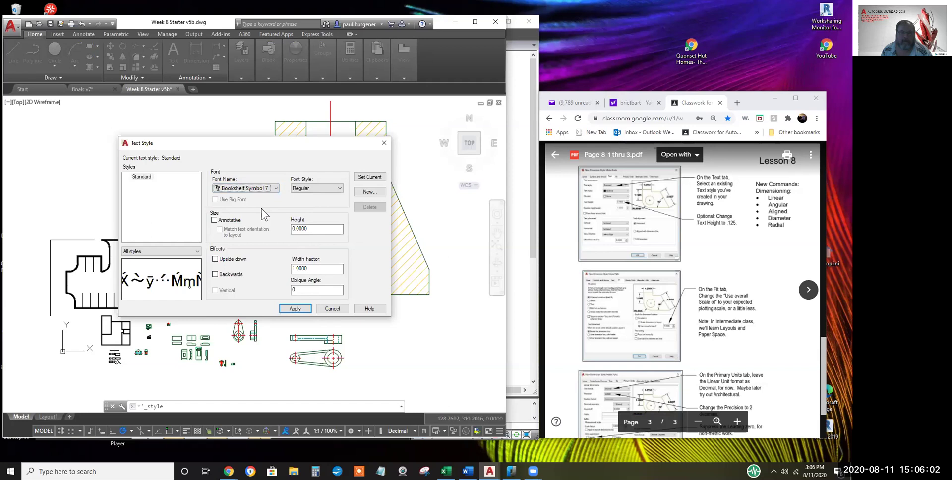
left_click(276, 188)
left_click(263, 204)
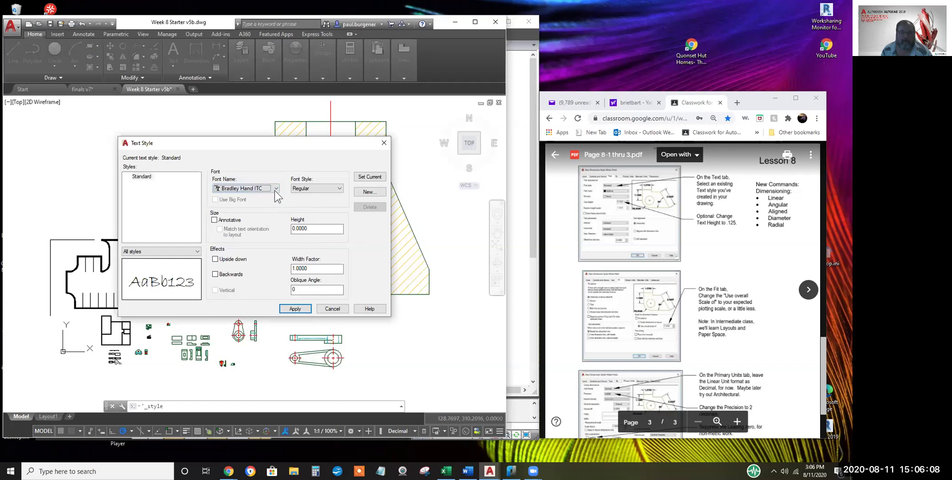
Preview the Britannic Bold and Broadway fonts, and leave the text style settings without applying any font
left_click(273, 191)
left_click(261, 201)
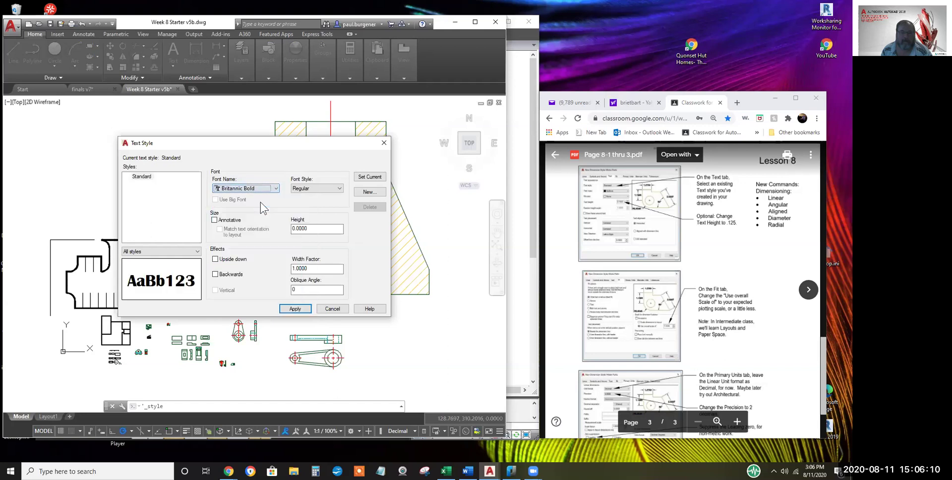
left_click(274, 190)
left_click(265, 204)
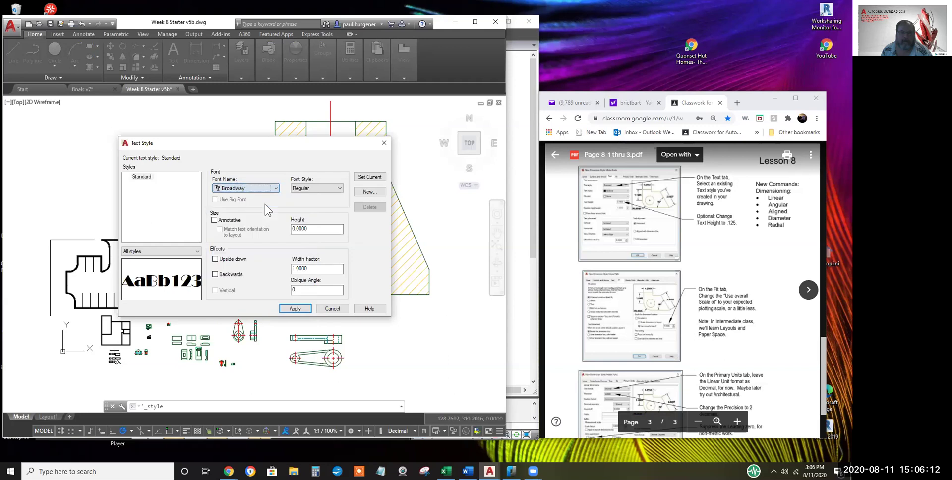
left_click(327, 309)
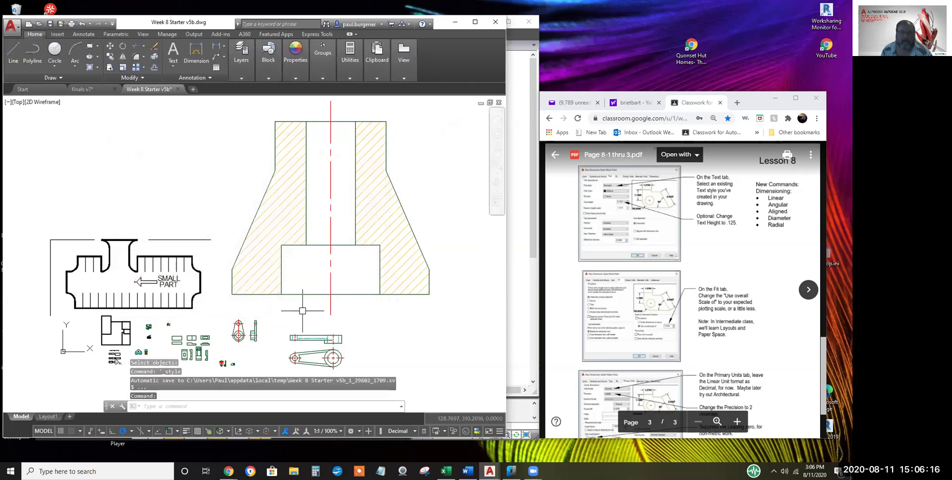
middle_click_drag(299, 305, 298, 304)
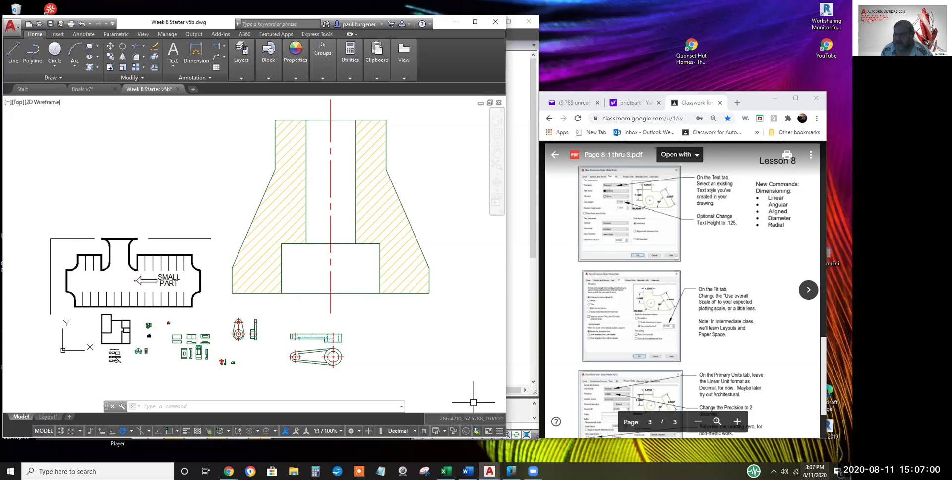
left_click(815, 470)
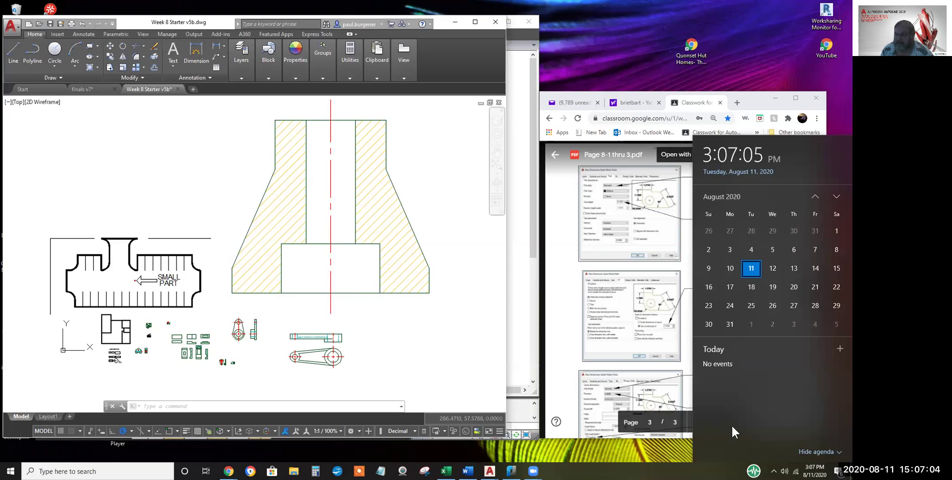
left_click(647, 452)
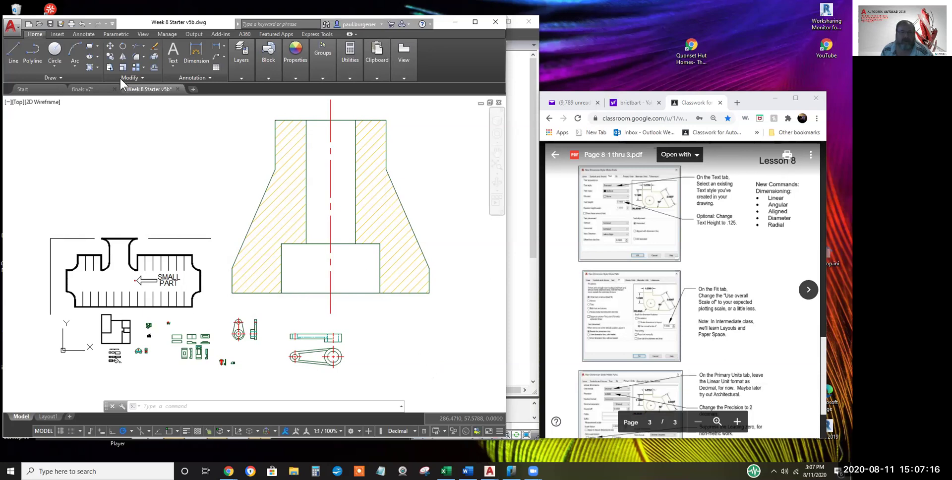
Switch to the finals v7 drawing and examine the text style and dimension style requirements on its 2020 Spring layout
mouse_move(92, 89)
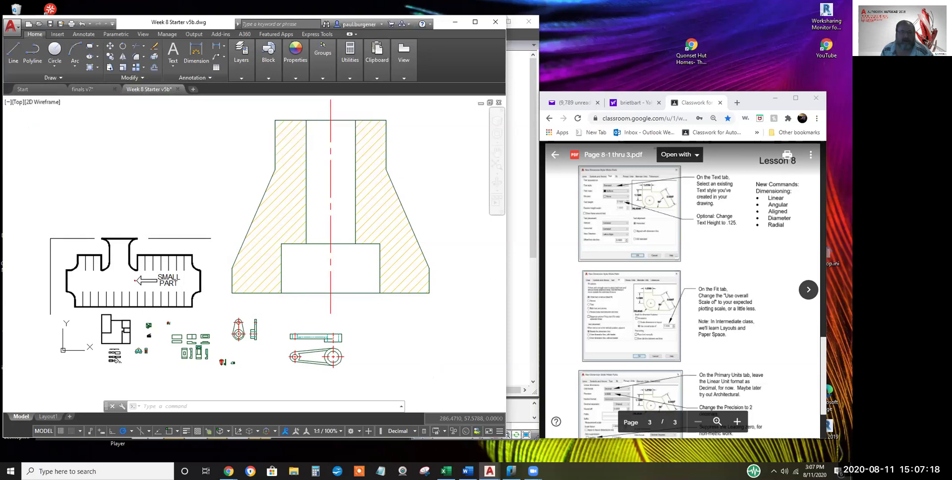
left_click(85, 89)
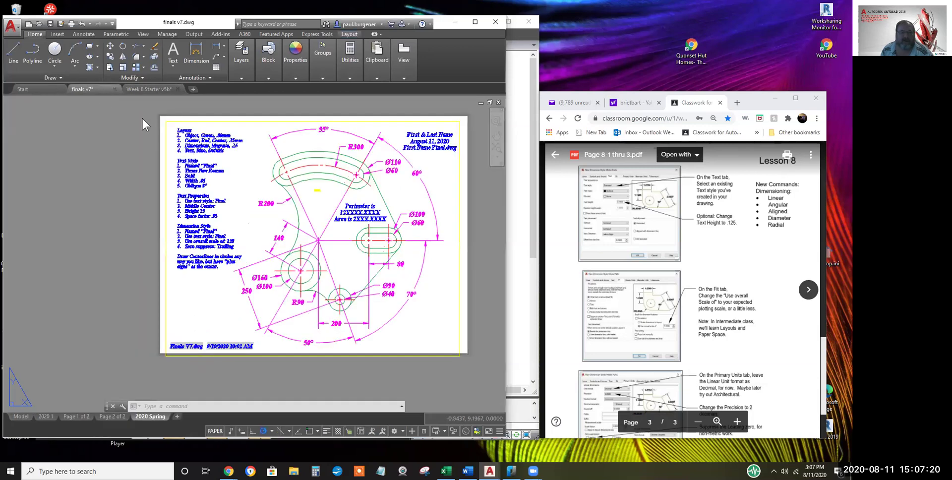
scroll(411, 276, "down", 1)
middle_click_drag(411, 276, 387, 285)
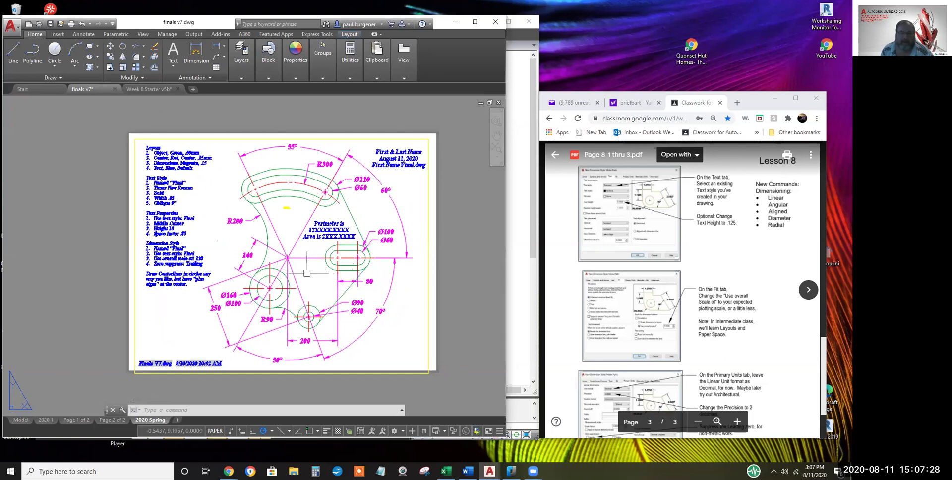
left_click(18, 402)
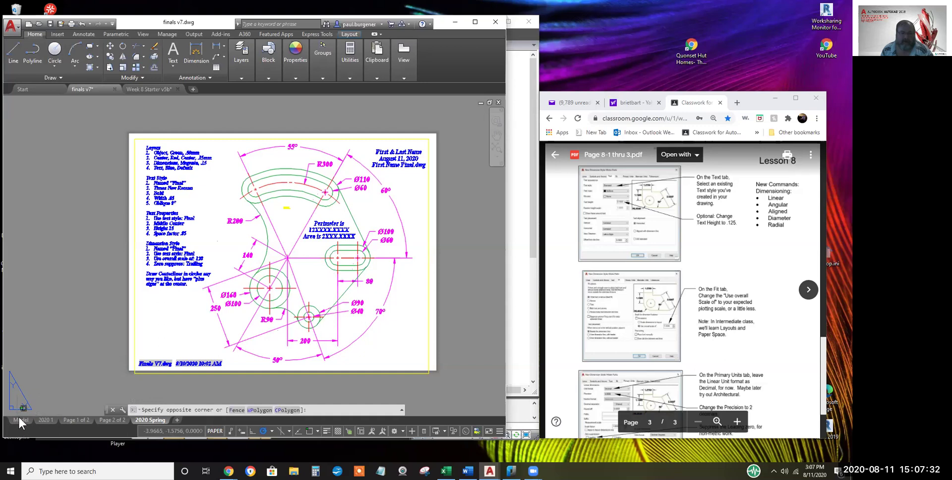
key("Escape")
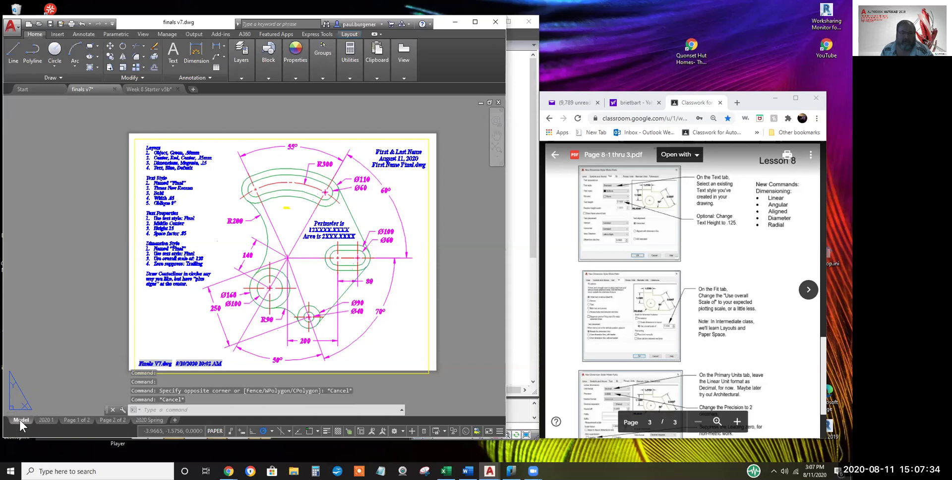
Switch the finals drawing to model space and examine the August 11, 2020 exercise with its requirement notes
left_click(20, 419)
scroll(69, 273, "up", 6)
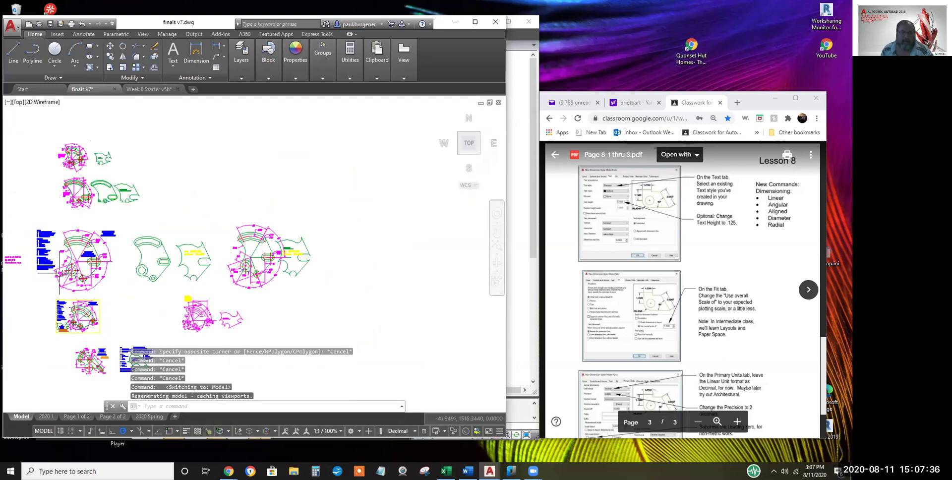
mouse_move(55, 258)
middle_mouse_down()
mouse_move(226, 305)
mouse_move(227, 266)
middle_mouse_up()
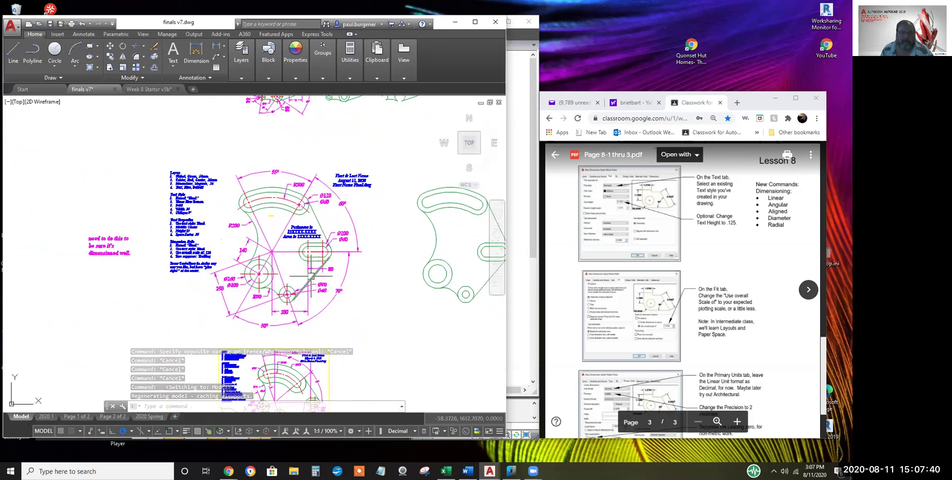
scroll(331, 320, "down", 2)
scroll(298, 279, "up", 5)
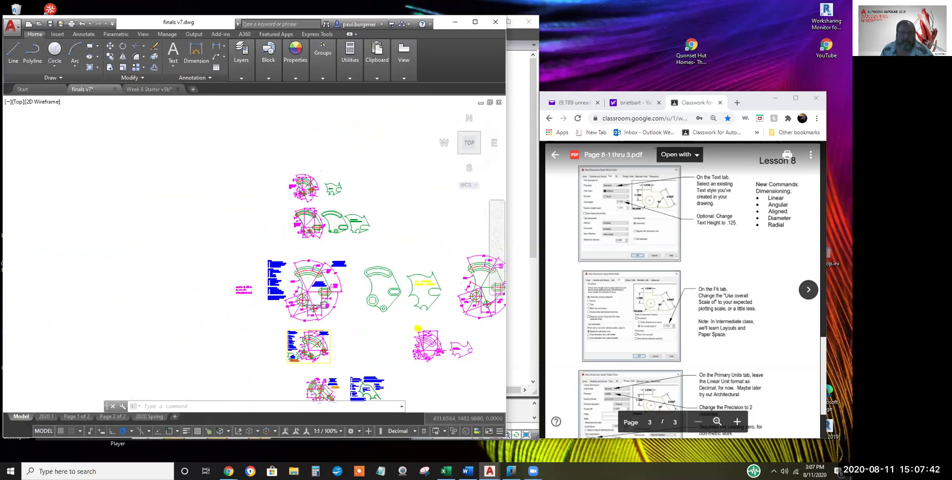
scroll(296, 280, "down", 2)
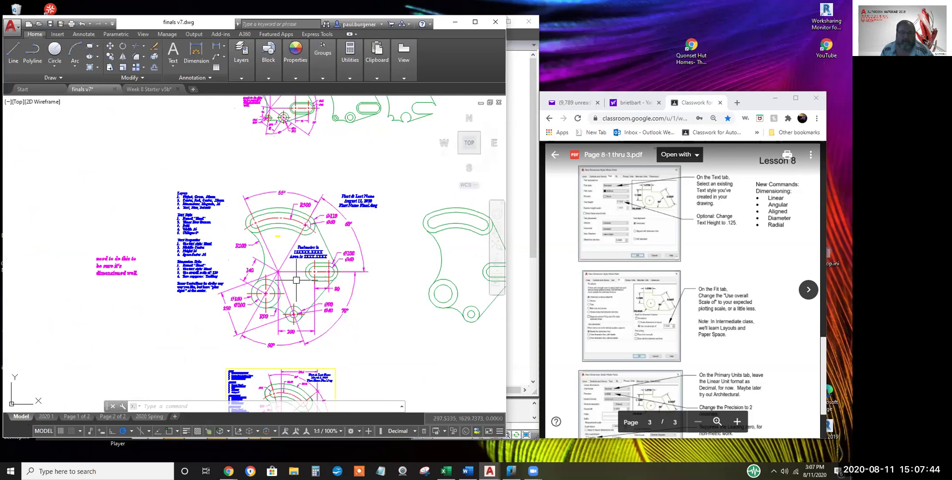
scroll(296, 286, "up", 2)
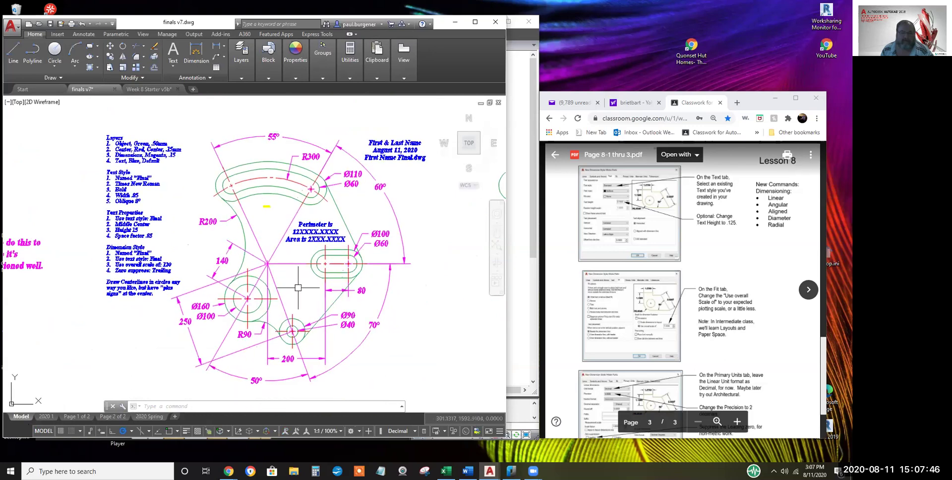
Examine the earlier final exercises dated May 28, 2019 and March 3, 2020, including their area and perimeter notes
scroll(310, 347, "down", 5)
scroll(310, 347, "up", 2)
scroll(314, 375, "down", 2)
middle_click_drag(312, 371, 300, 303)
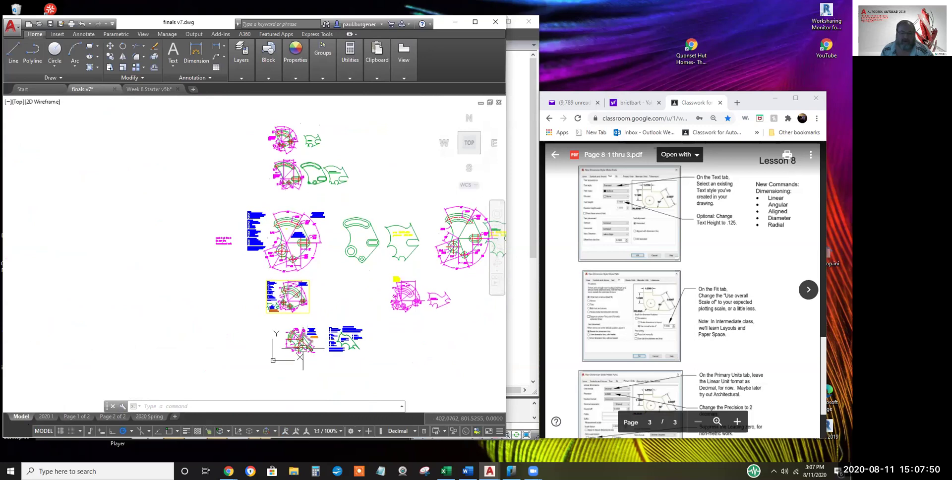
scroll(302, 350, "up", 7)
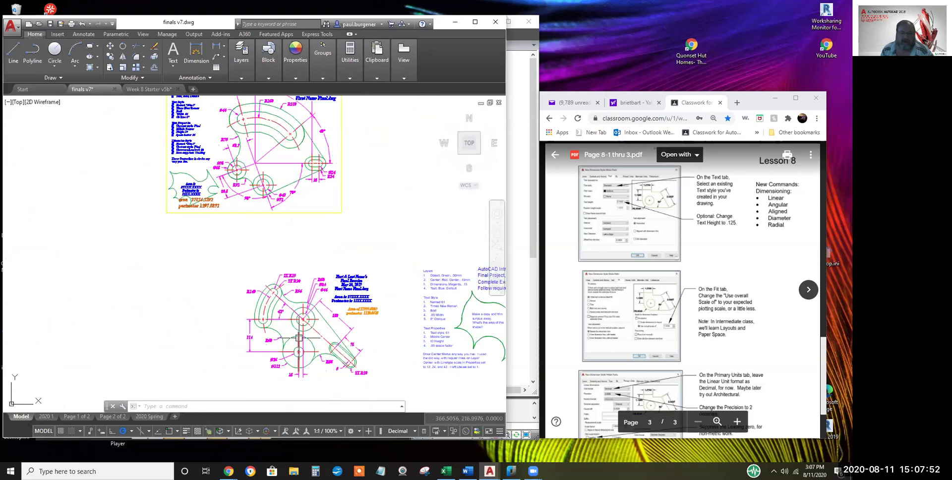
scroll(333, 311, "up", 5)
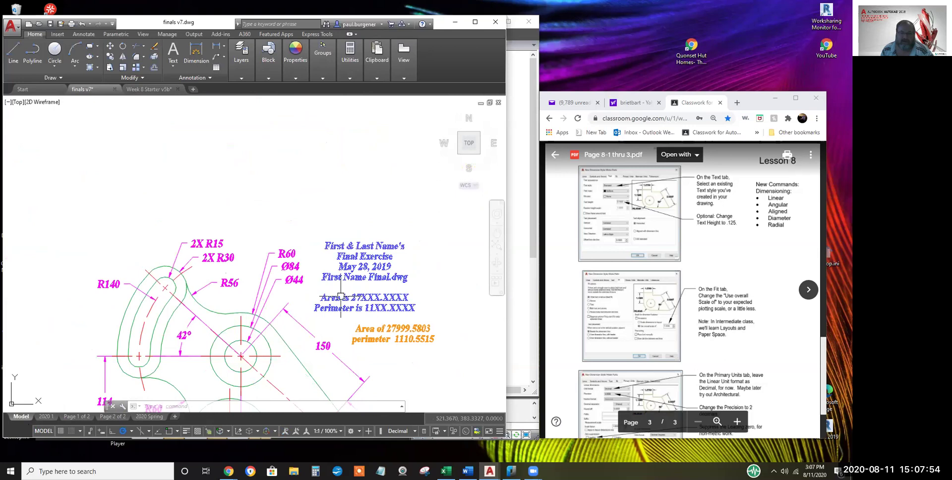
scroll(338, 346, "down", 4)
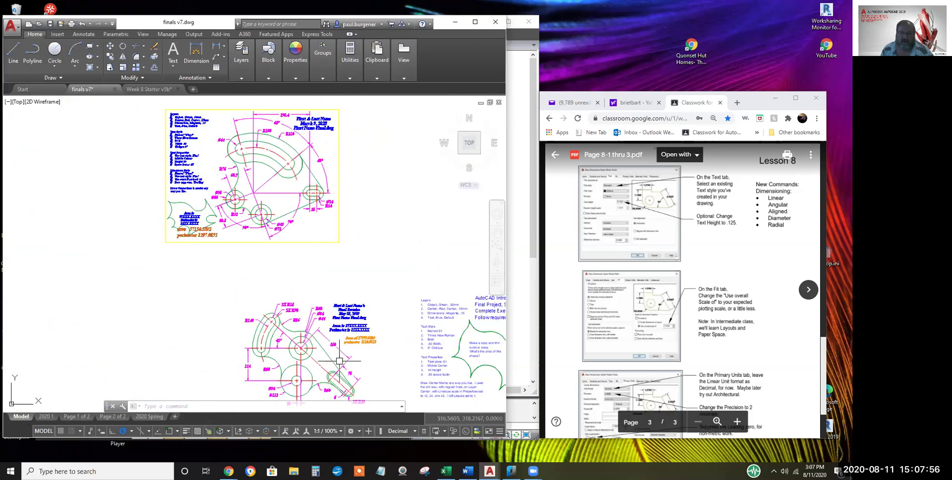
mouse_move(362, 350)
middle_mouse_down()
mouse_move(270, 335)
mouse_move(316, 322)
mouse_move(276, 328)
mouse_move(278, 295)
middle_mouse_up()
scroll(263, 349, "up", 2)
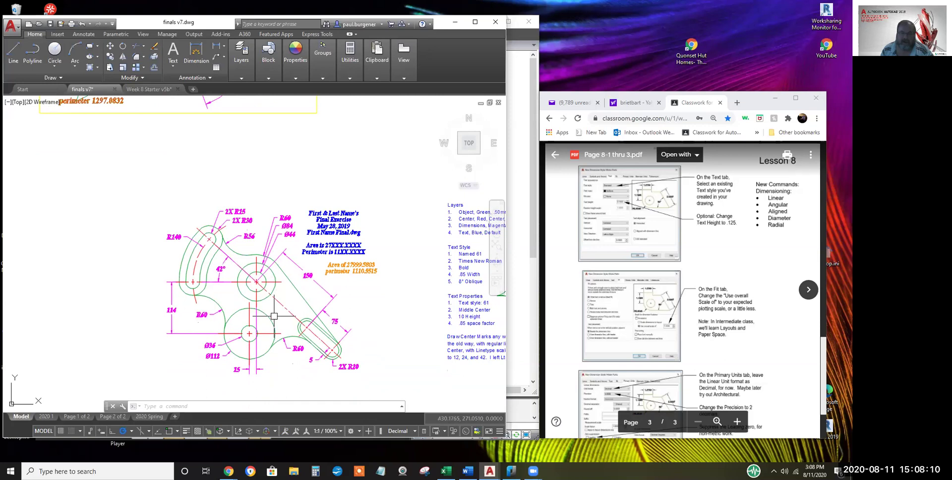
middle_click_drag(277, 318, 281, 322)
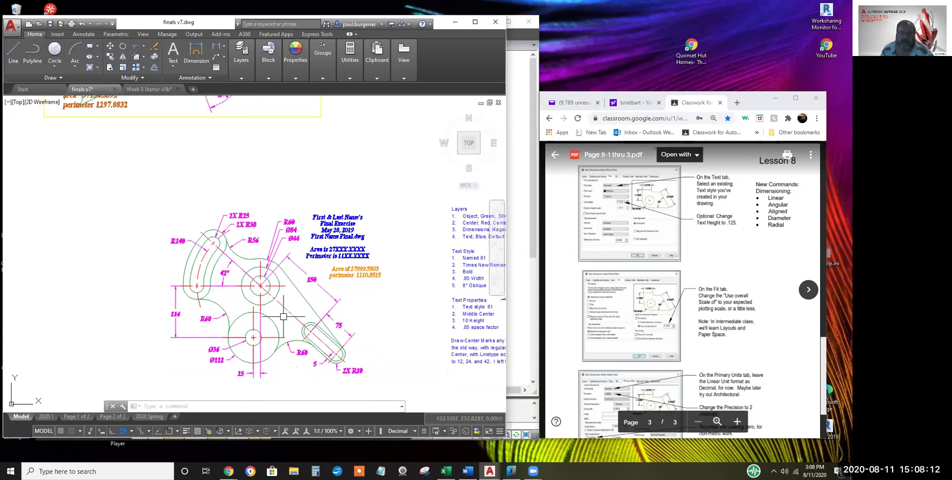
scroll(286, 320, "down", 2)
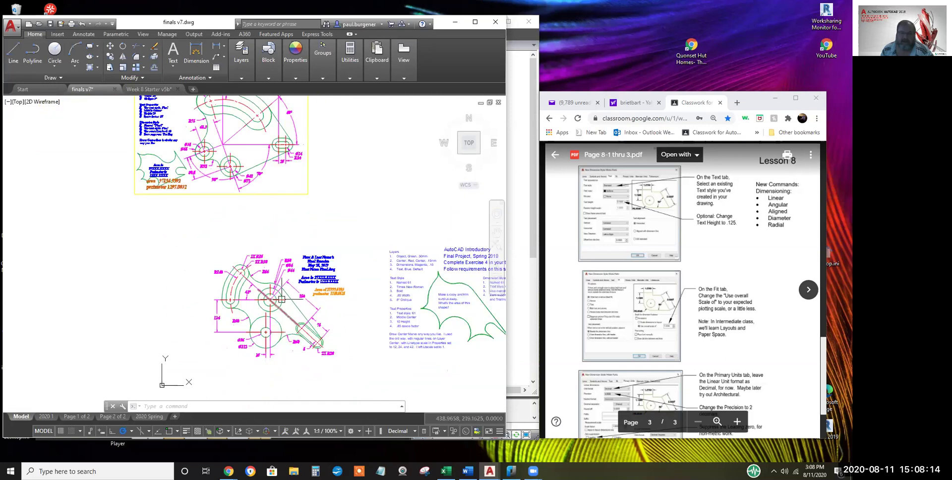
mouse_move(282, 299)
middle_mouse_down()
mouse_move(308, 401)
mouse_move(341, 433)
middle_mouse_up()
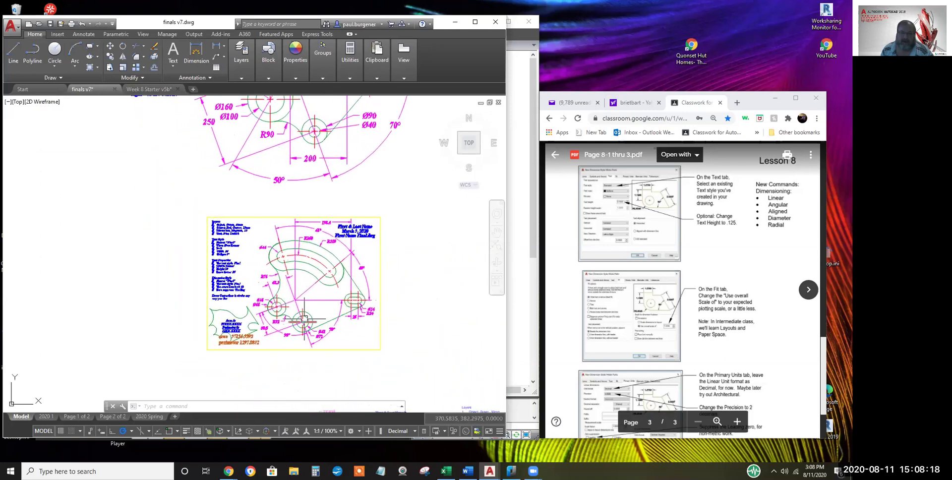
scroll(303, 320, "up", 2)
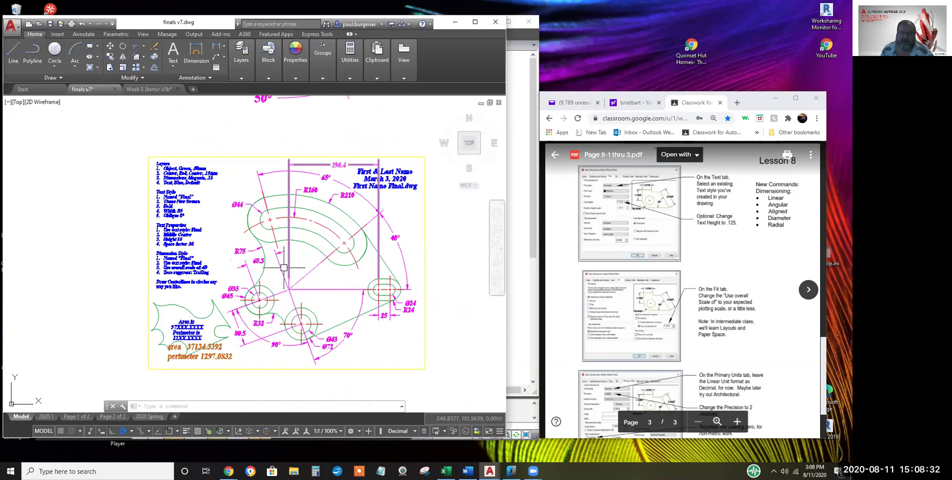
Erase the magenta note "need to do this to be sure it's dimensioned well." beside the August 11, 2020 exercise
middle_click_drag(330, 313, 333, 399)
scroll(332, 384, "down", 2)
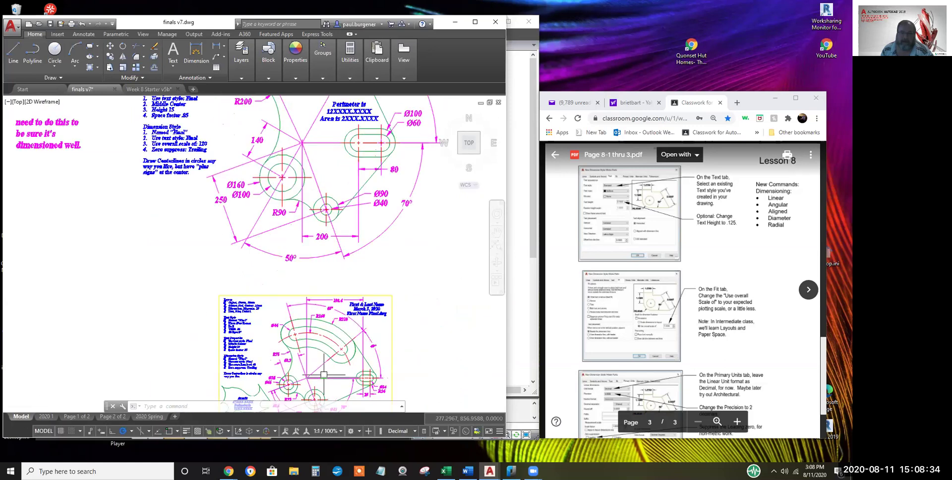
scroll(324, 375, "down", 2)
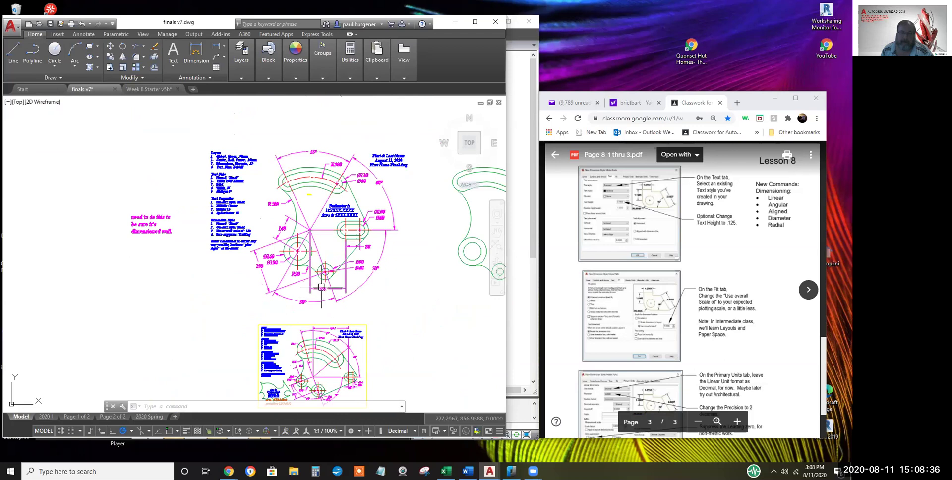
middle_click_drag(333, 297, 334, 339)
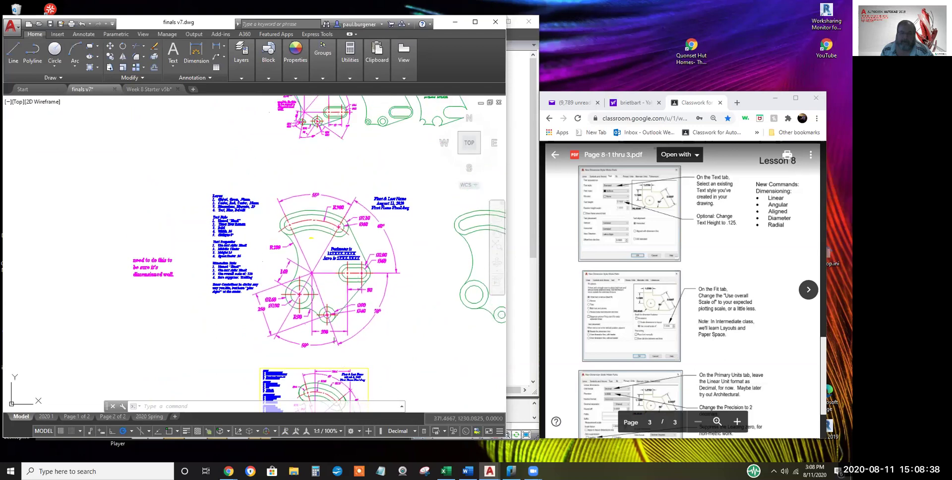
scroll(323, 289, "up", 2)
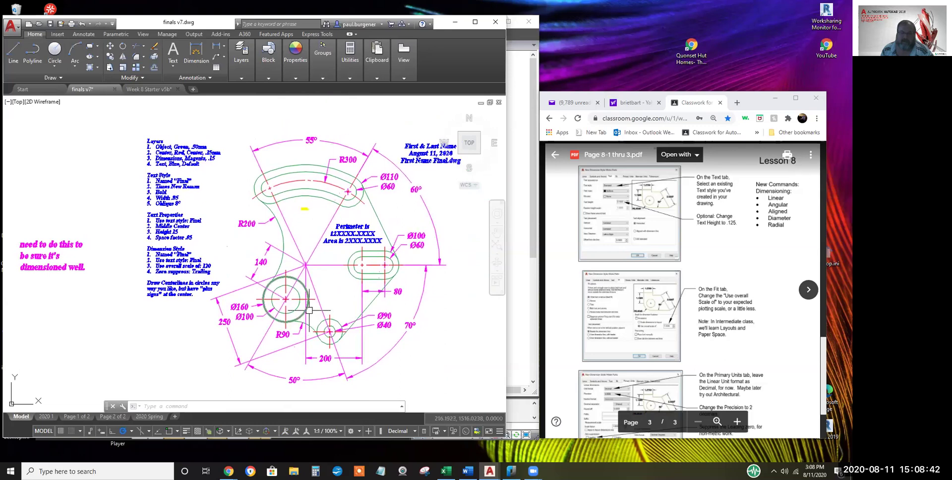
left_click(62, 263)
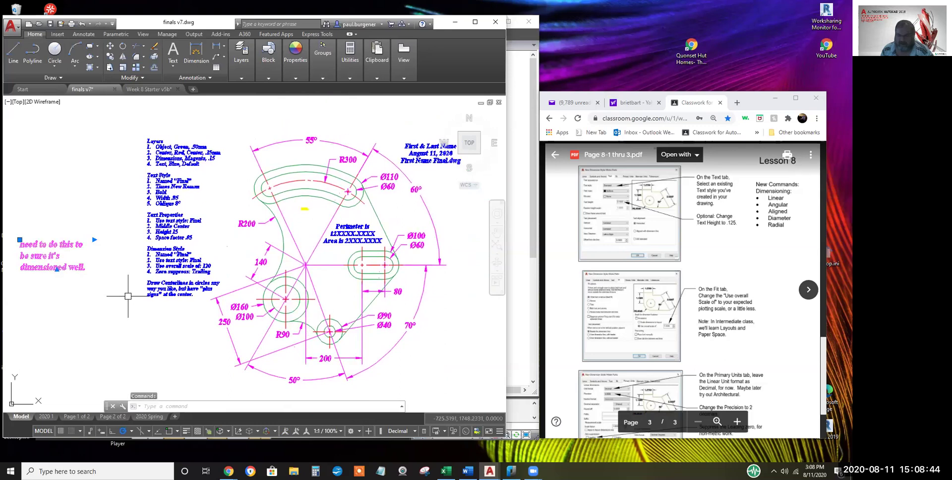
type("e")
key("Return")
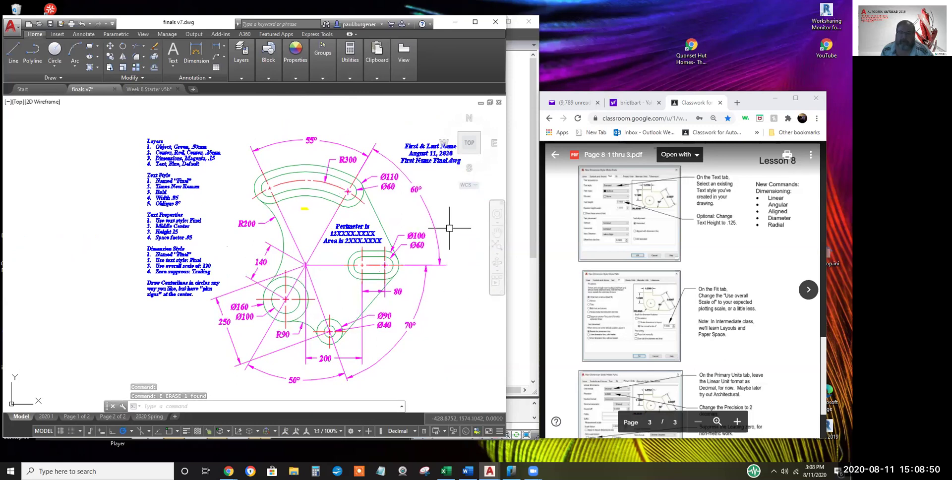
Read the text style, text properties and dimension style requirements, and review the Lesson 8 handout's page on creating a new dimension style
scroll(199, 129, "up", 3)
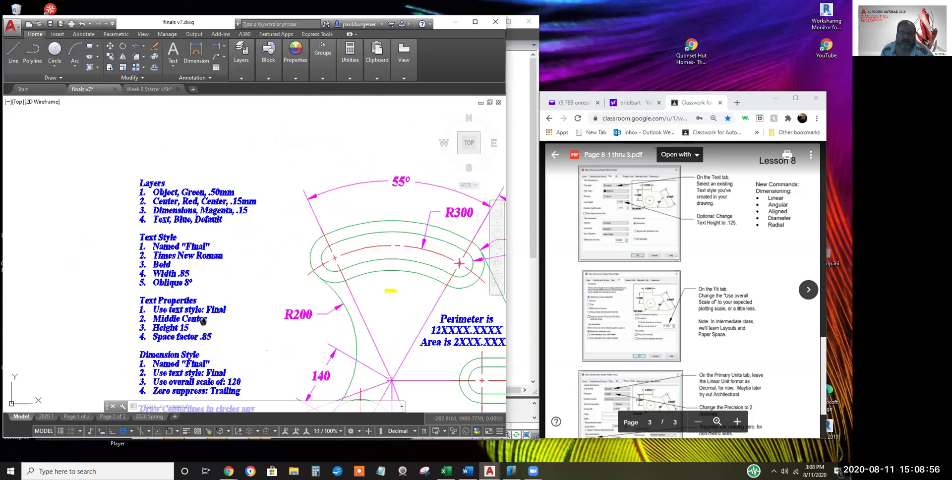
scroll(202, 321, "up", 3)
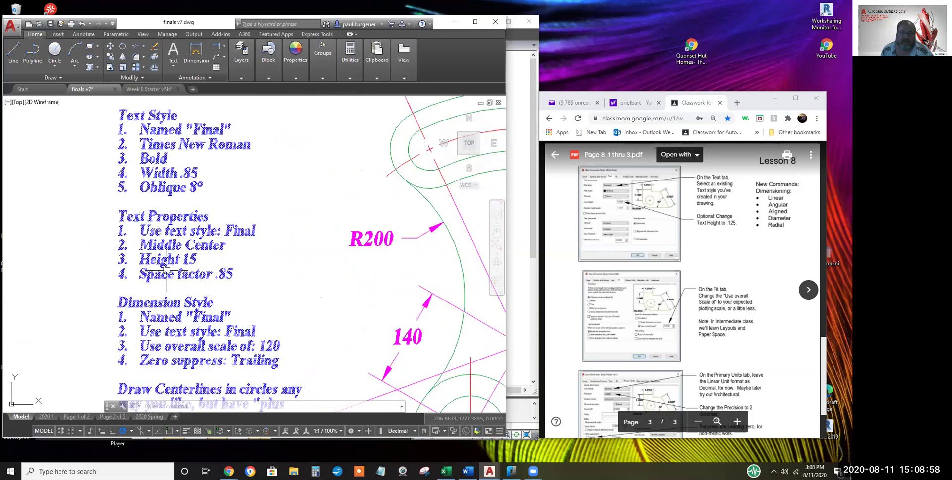
scroll(169, 272, "up", 2)
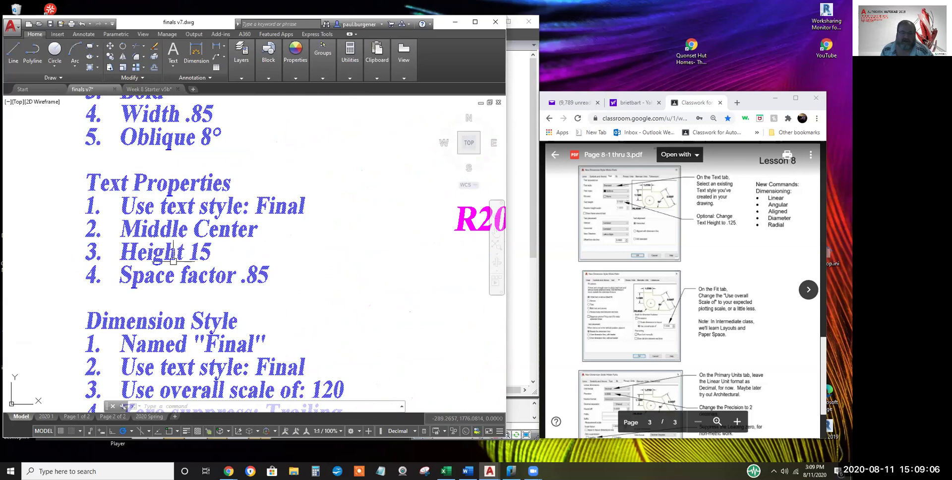
scroll(179, 288, "down", 2)
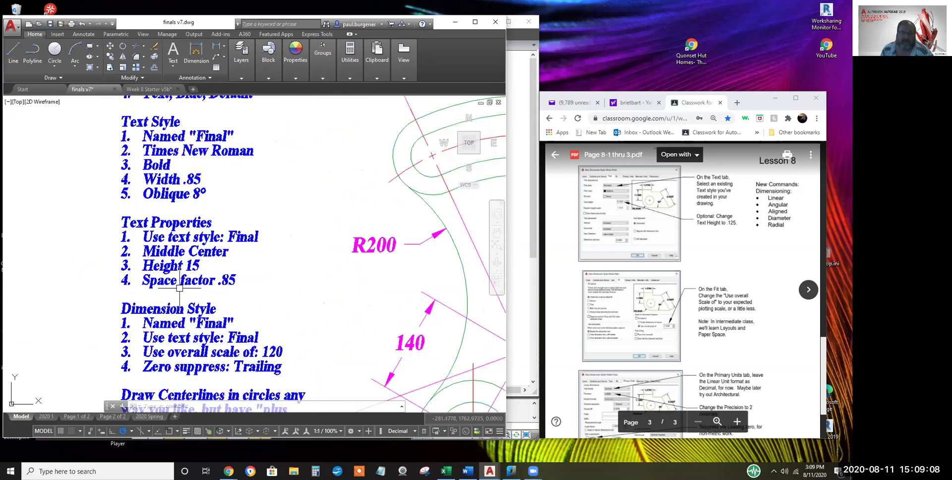
middle_click_drag(189, 299, 189, 197)
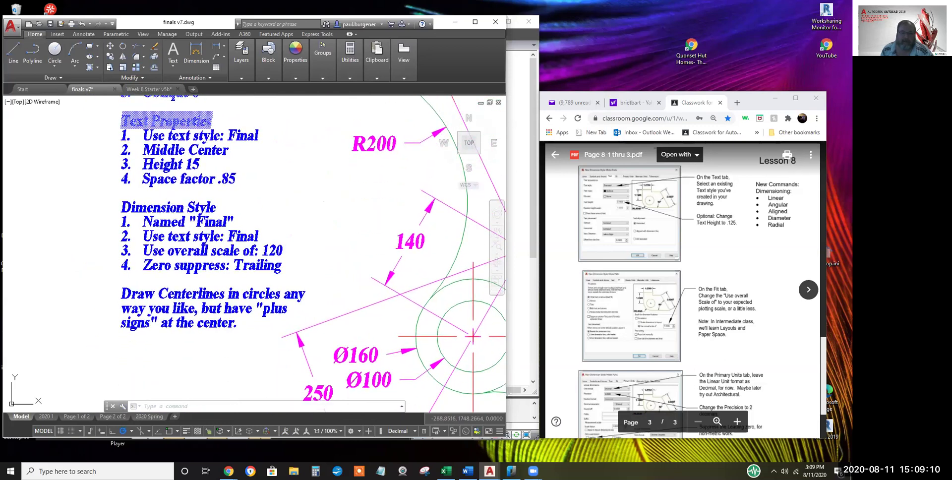
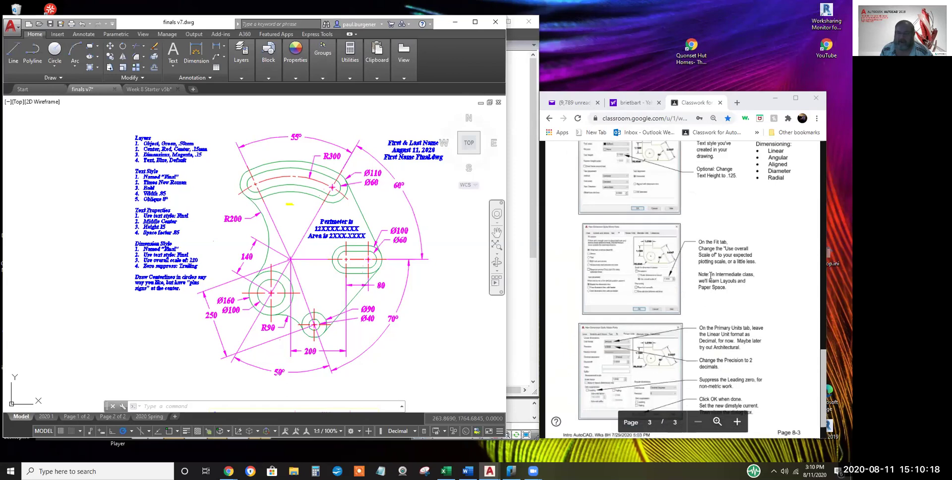
scroll(712, 264, "up", 3)
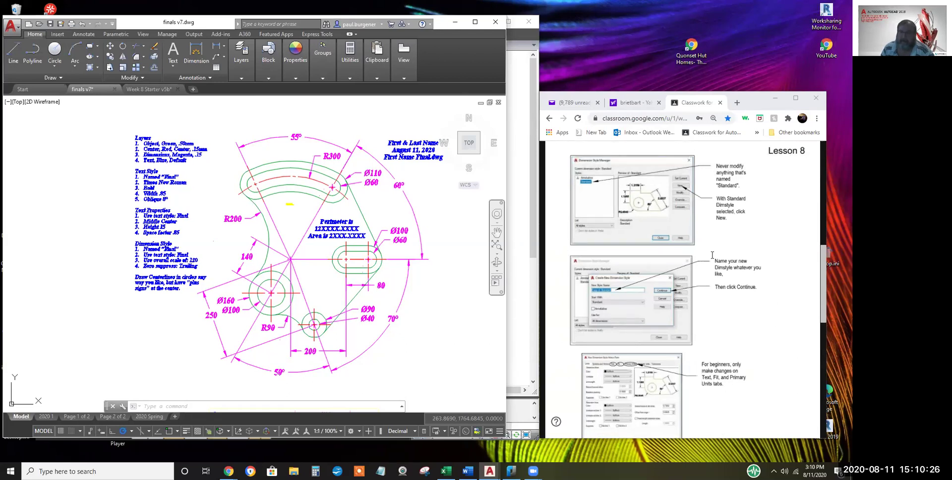
mouse_move(689, 204)
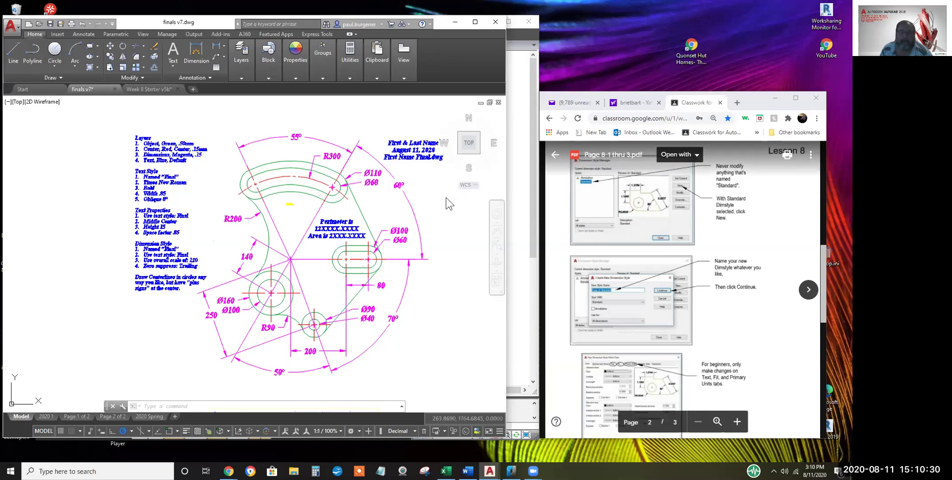
Switch to nanoCAD and open the recent drawing Week 8 Starter v5b.dwg as read-only
left_click(517, 203)
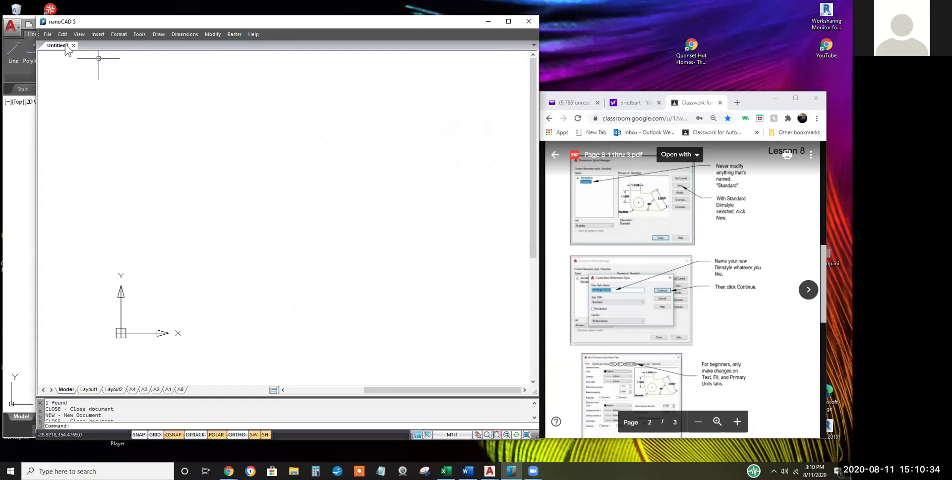
left_click(48, 35)
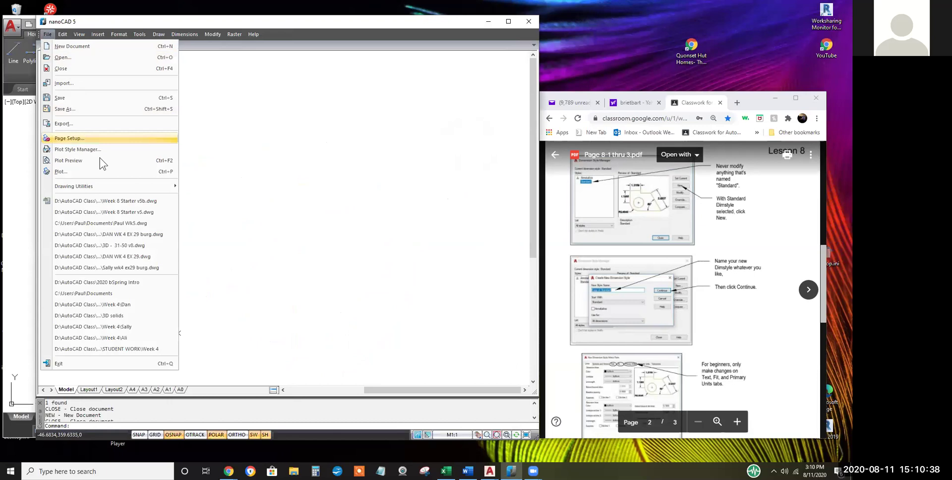
left_click(115, 204)
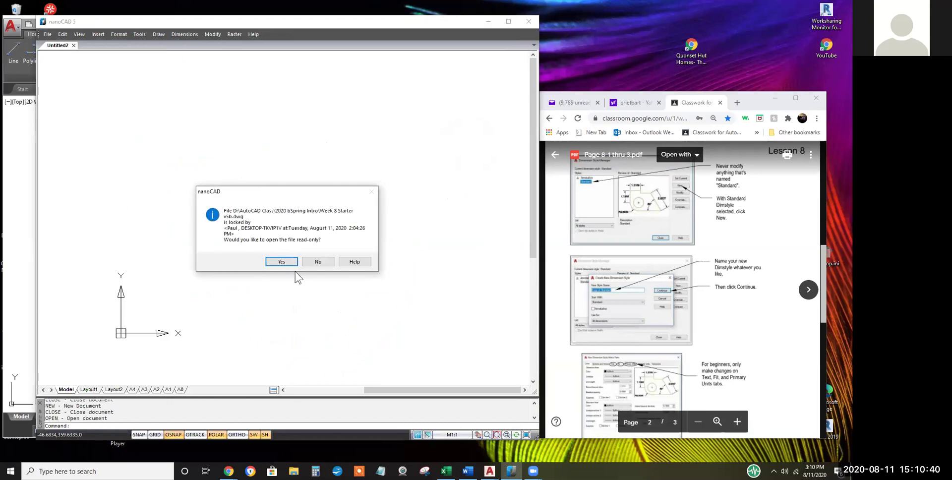
left_click(281, 261)
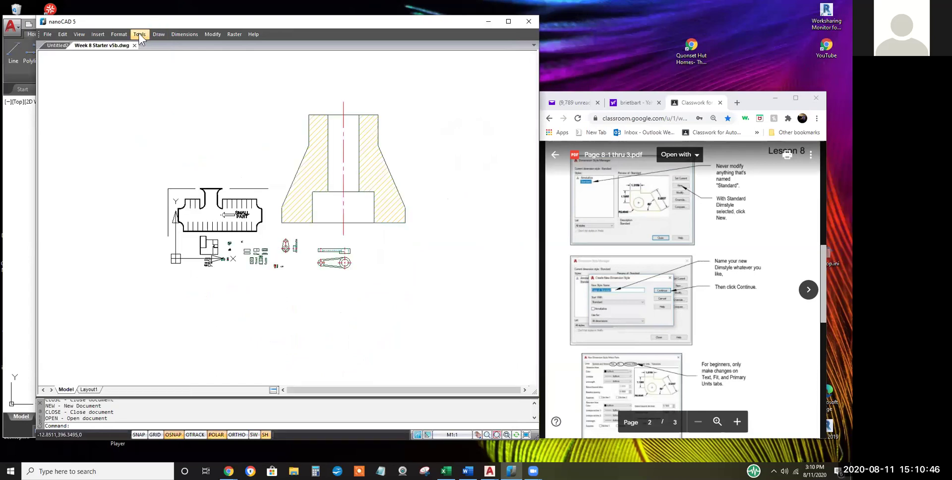
Open the interface customization and turn on the Dimensions toolbar
left_click(120, 35)
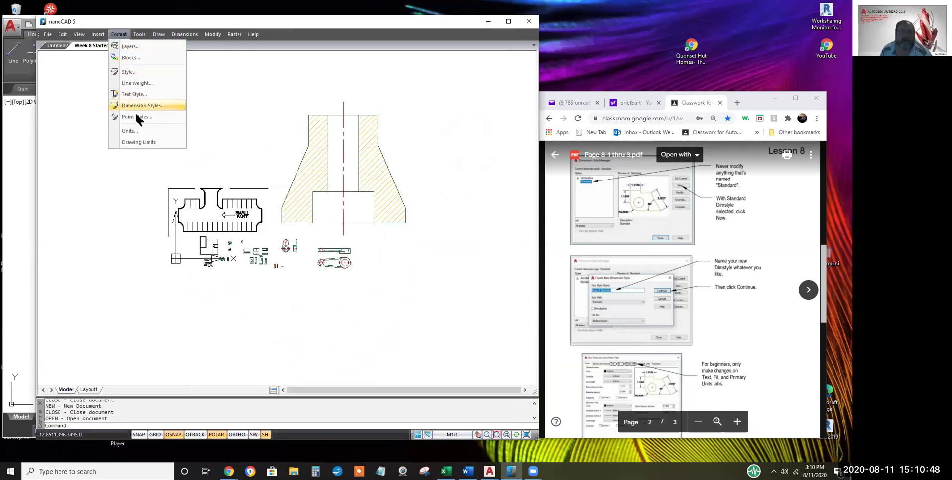
mouse_move(148, 37)
mouse_move(168, 177)
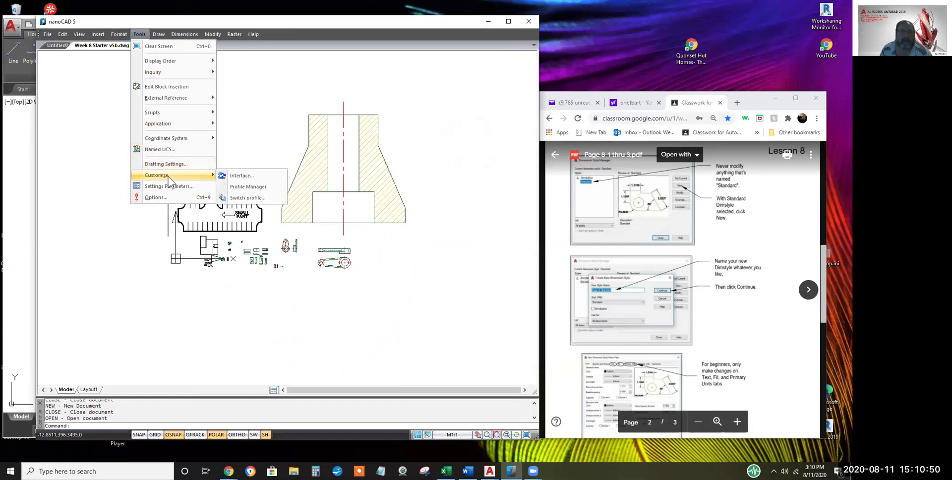
left_click(237, 175)
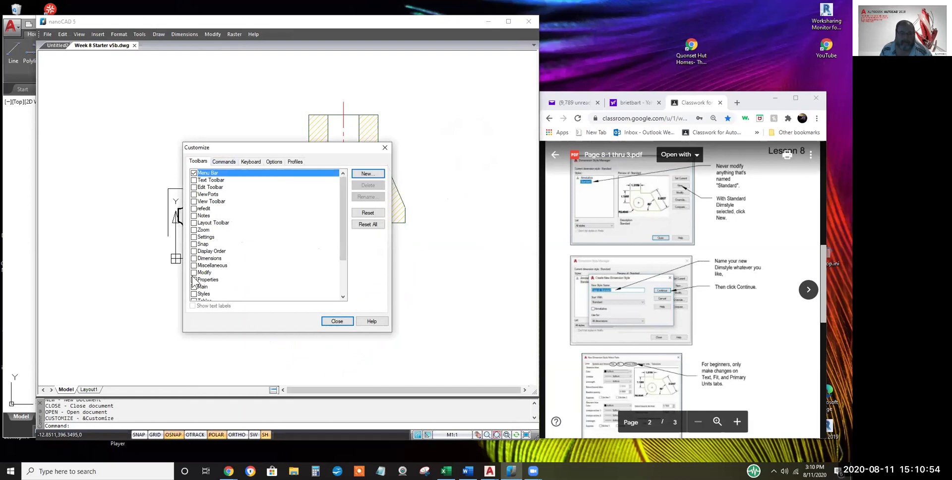
left_click(194, 258)
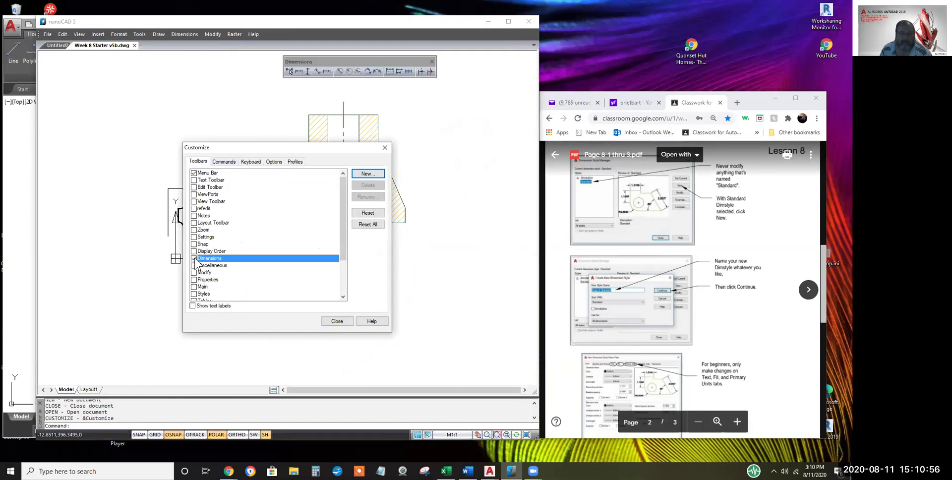
Find the Modify and Draw toolbars in the customization list and turn both on
scroll(222, 281, "down", 1)
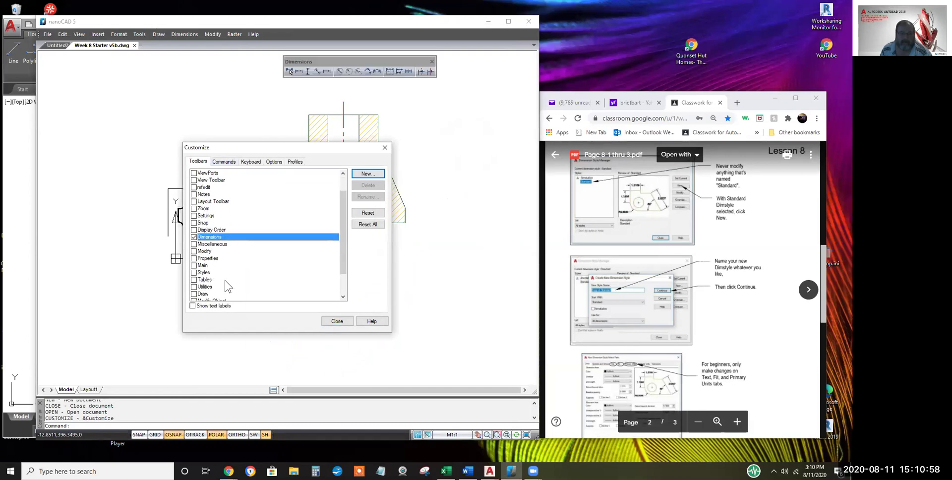
scroll(224, 281, "down", 1)
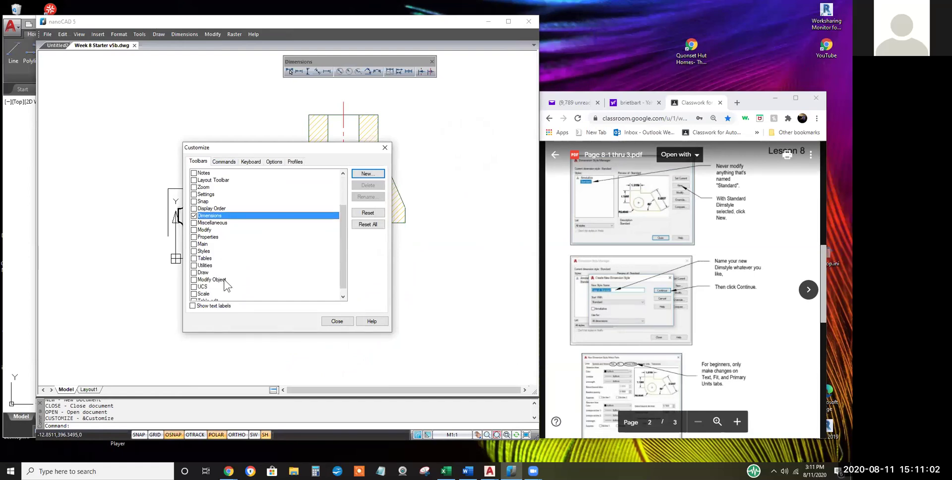
scroll(225, 284, "down", 1)
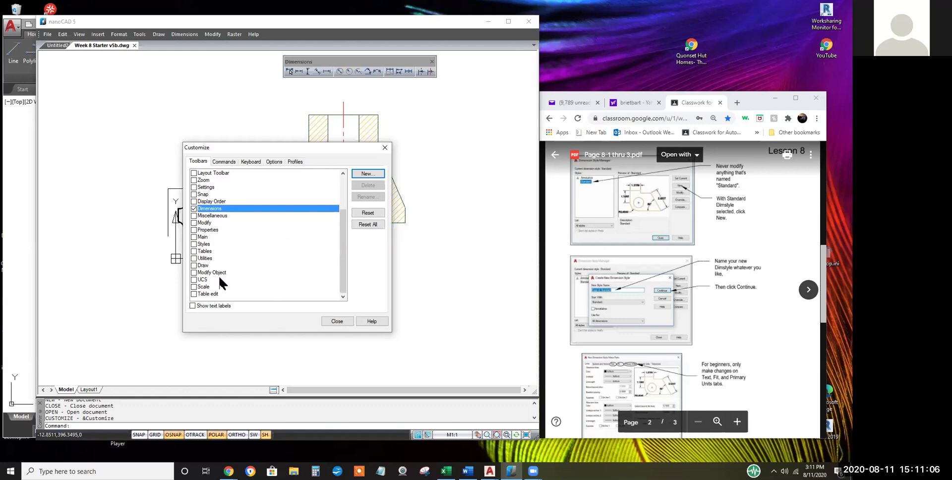
scroll(220, 279, "up", 3)
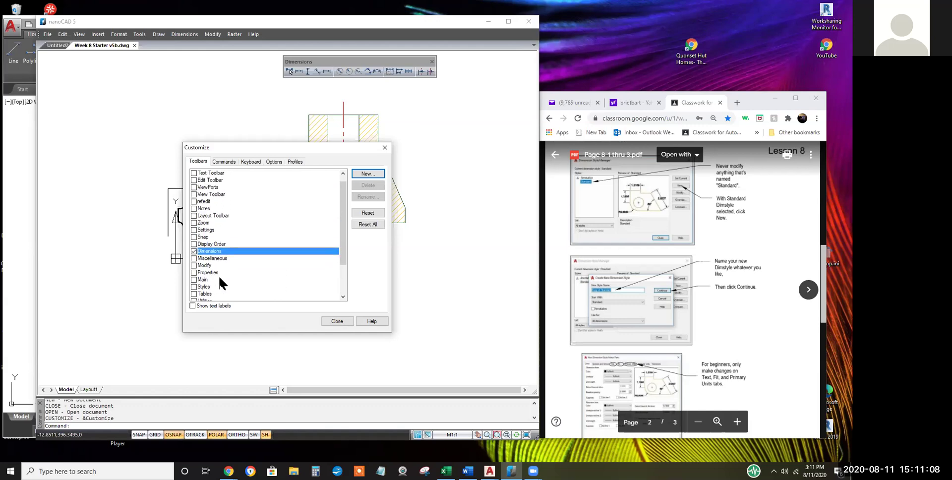
scroll(218, 276, "up", 1)
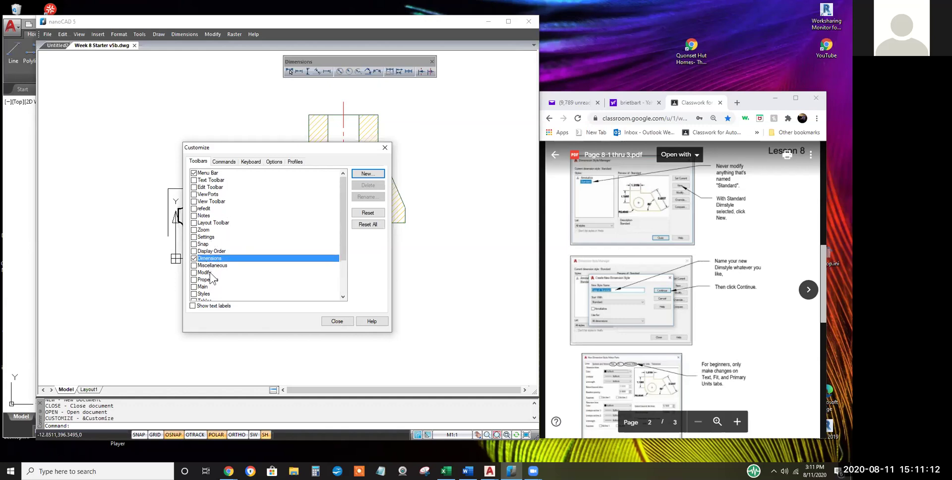
left_click(193, 272)
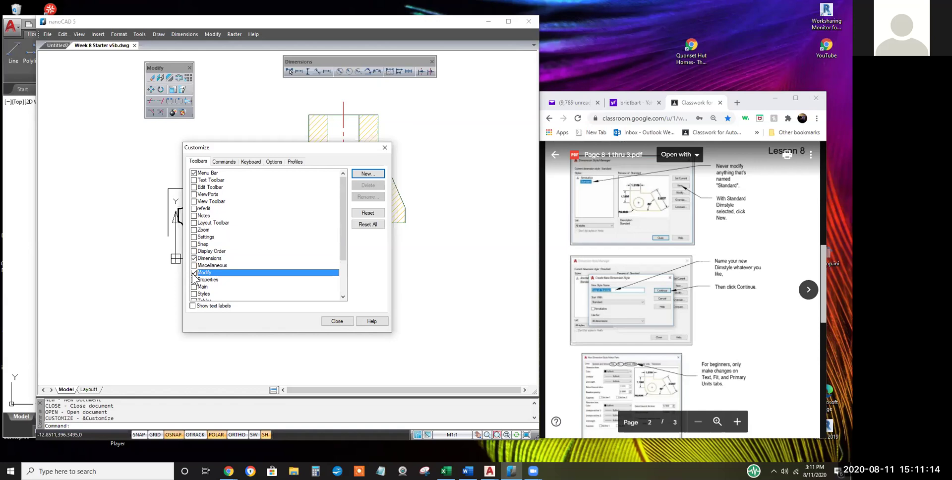
scroll(246, 280, "down", 3)
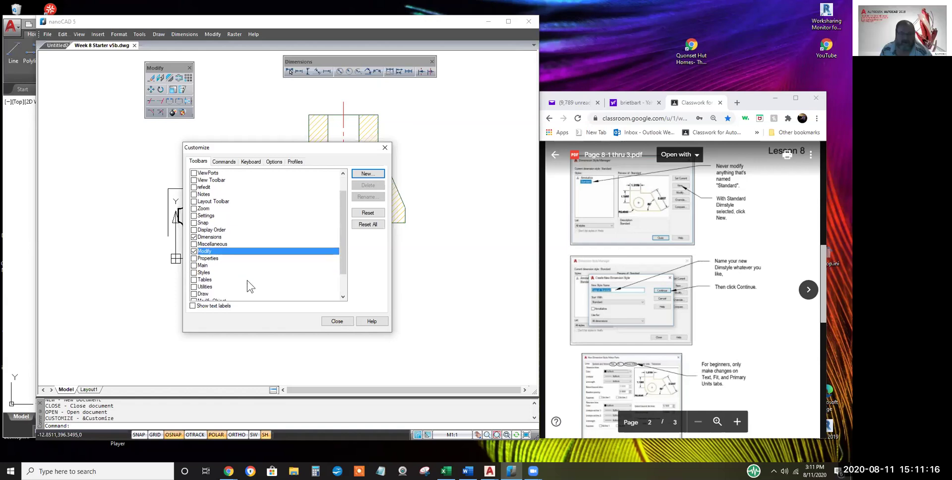
left_click(194, 273)
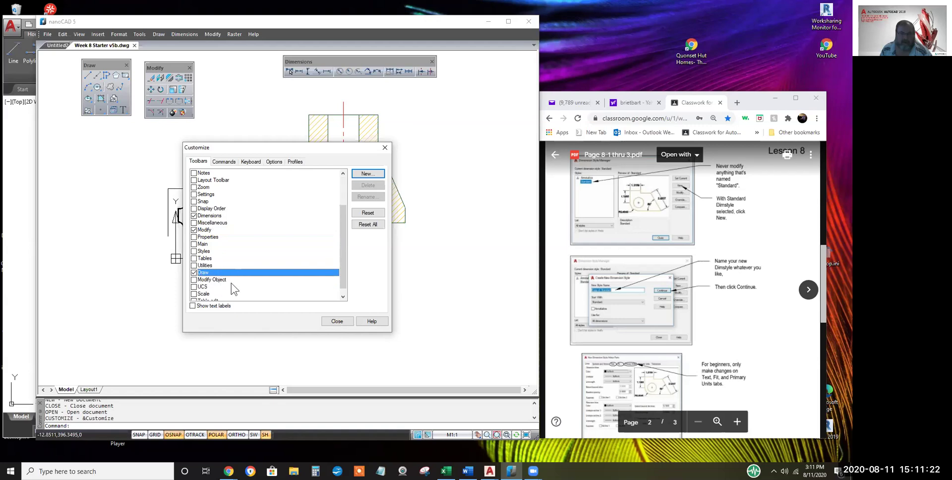
Turn on the Utilities toolbar and close the interface customization
scroll(231, 288, "down", 1)
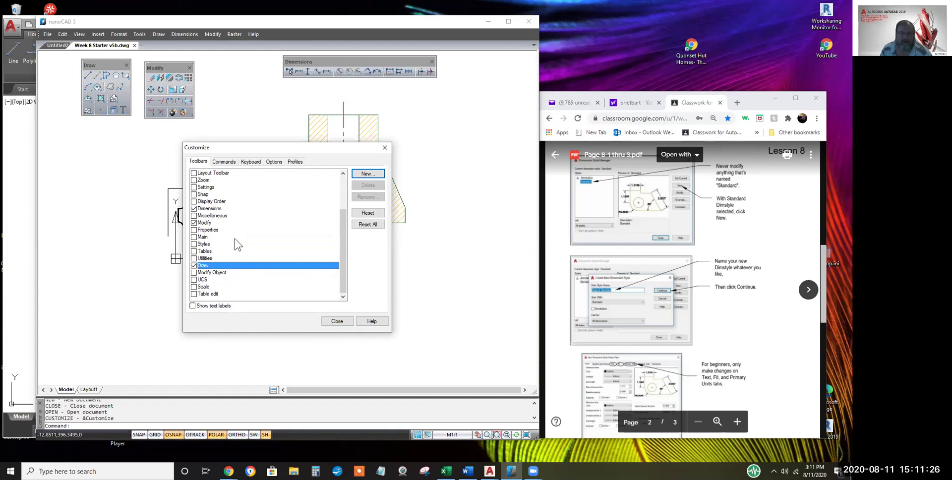
scroll(234, 260, "up", 6)
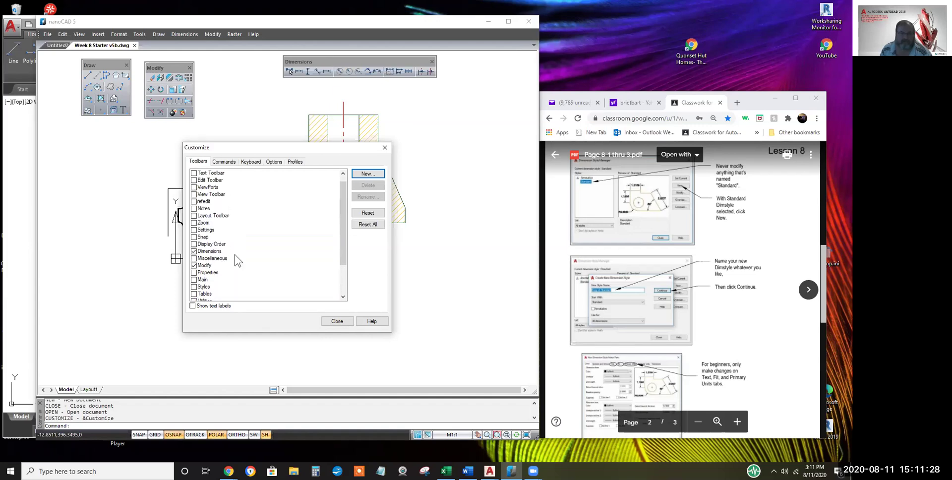
scroll(234, 254, "up", 1)
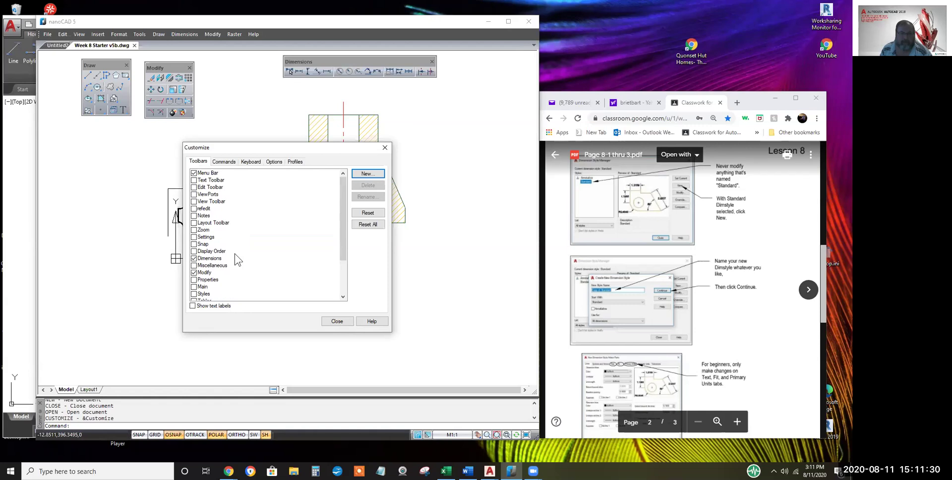
scroll(235, 255, "down", 6)
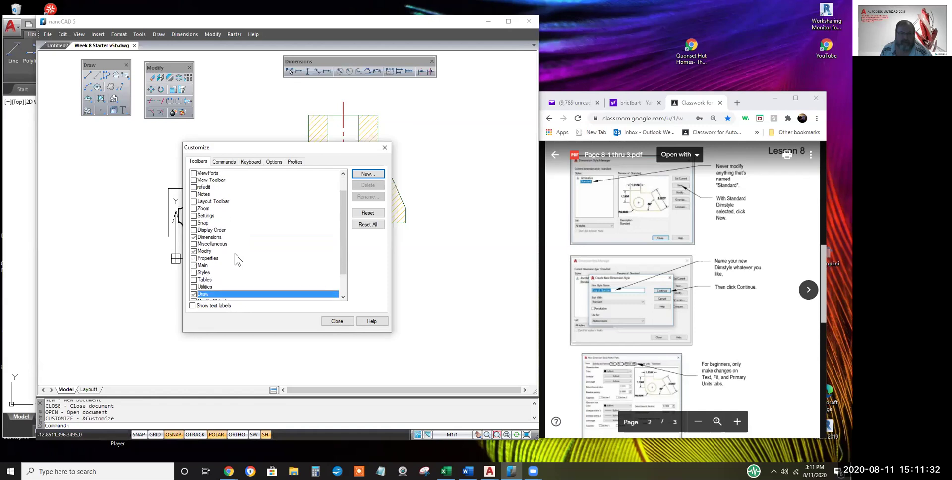
scroll(234, 256, "down", 1)
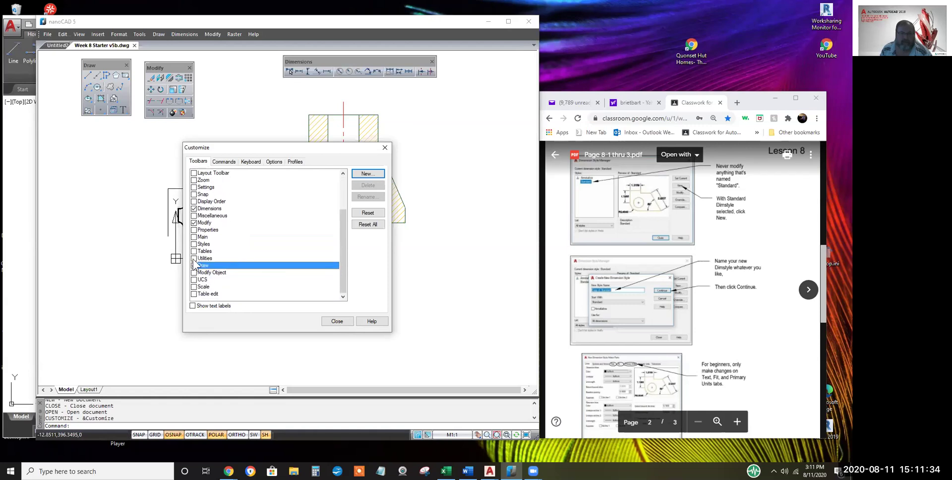
left_click(195, 258)
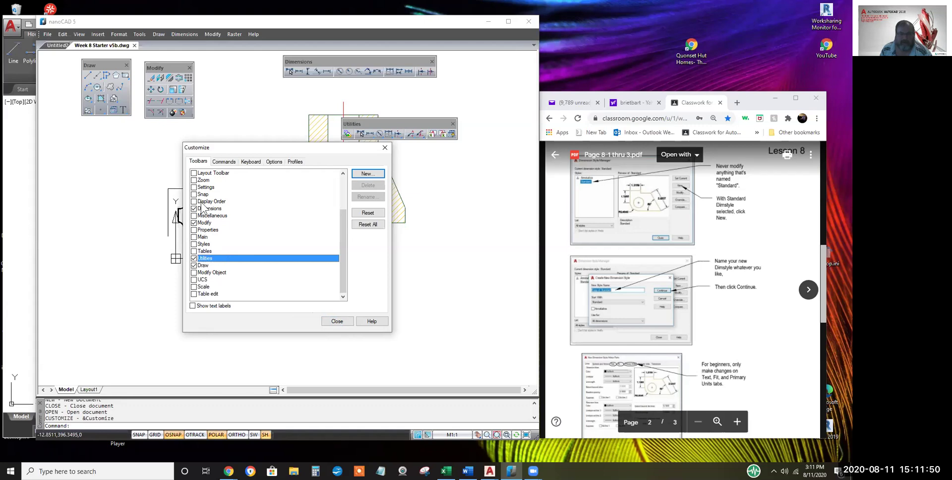
left_click(337, 321)
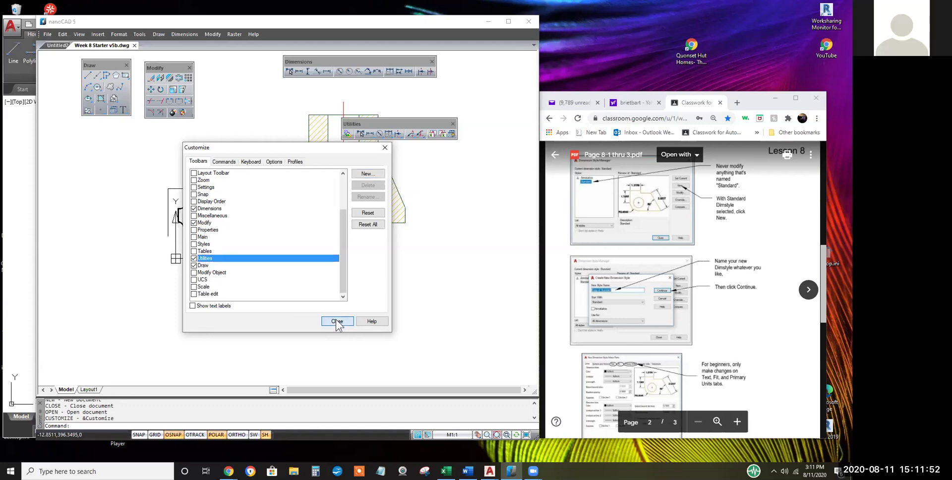
Hide the Utilities toolbar that floats over the hatched section part
scroll(355, 245, "down", 2)
mouse_move(355, 246)
middle_mouse_down()
mouse_move(356, 262)
mouse_move(342, 261)
middle_mouse_up()
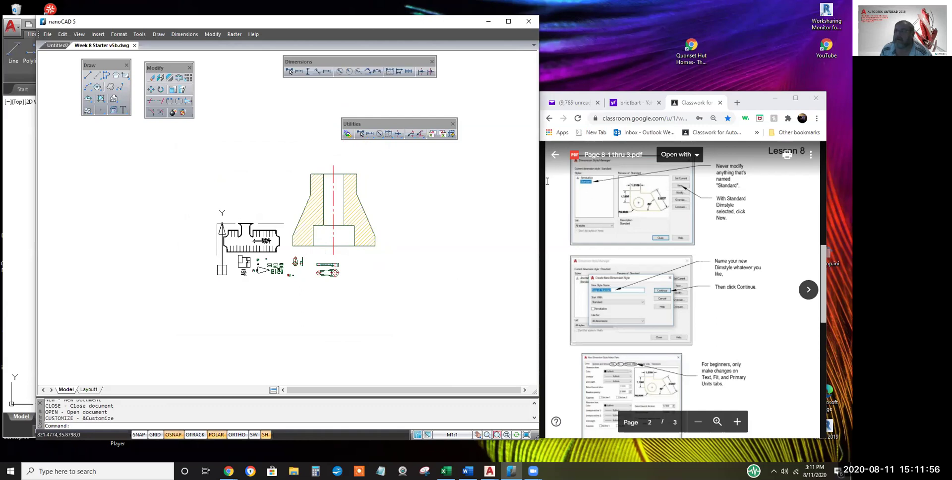
scroll(383, 197, "up", 1)
scroll(383, 198, "up", 2)
mouse_move(382, 197)
middle_mouse_down()
mouse_move(446, 199)
mouse_move(484, 179)
mouse_move(489, 157)
middle_mouse_up()
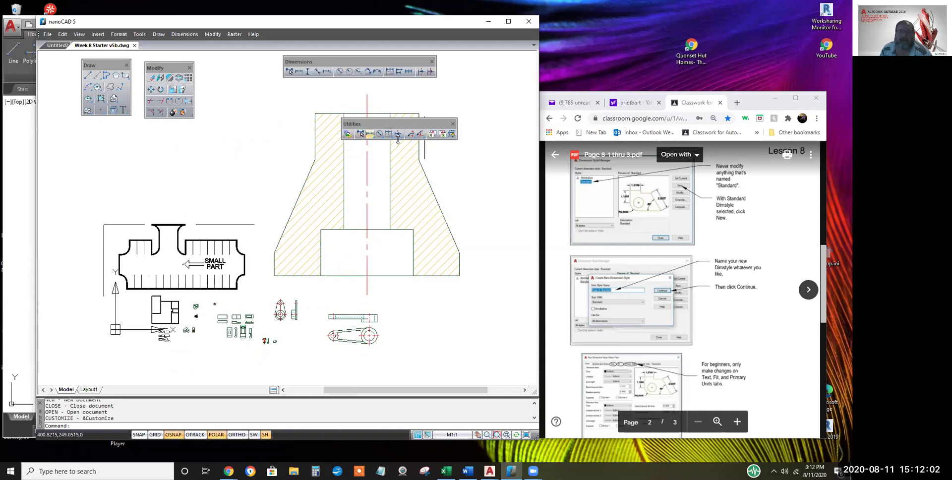
left_click(452, 123)
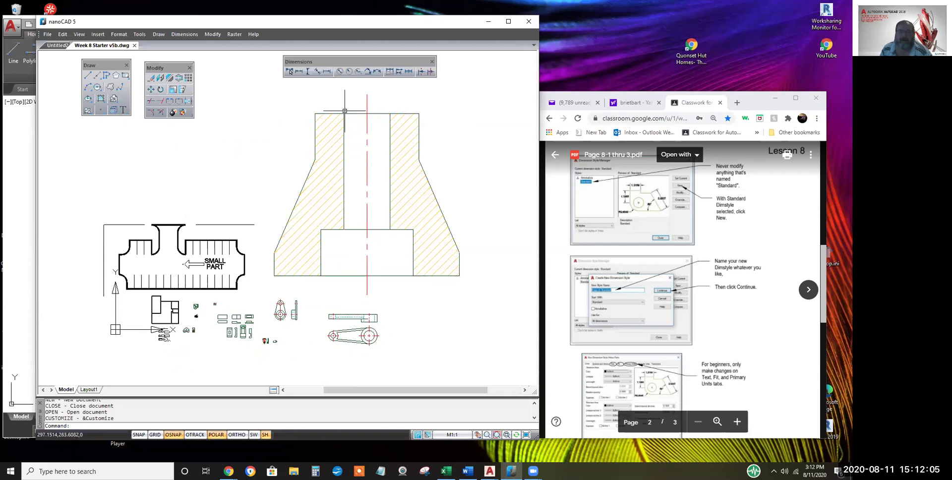
Turn on the Properties toolbar in the interface customization and close the dialog
left_click(118, 34)
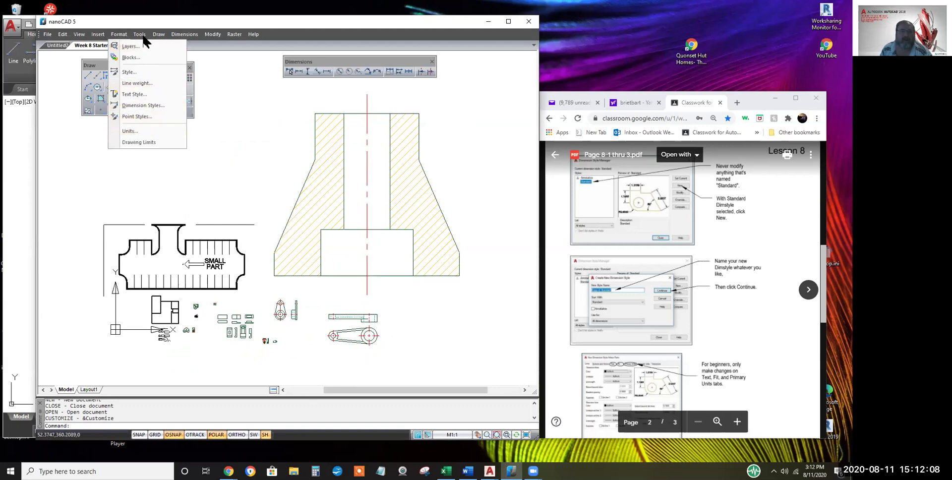
mouse_move(139, 33)
mouse_move(159, 176)
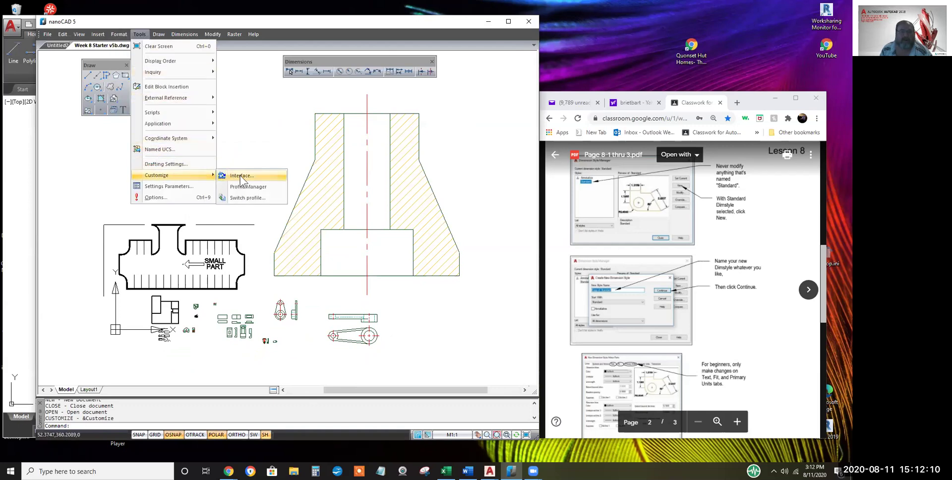
left_click(239, 175)
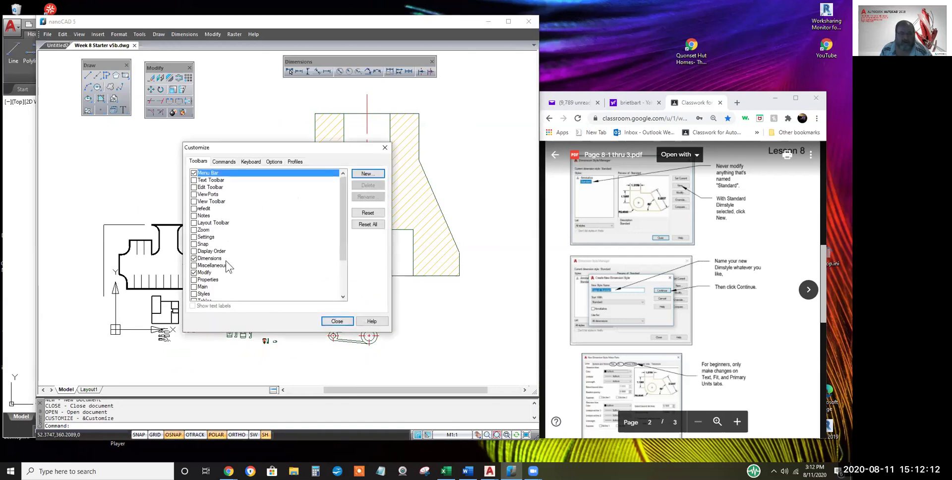
left_click(194, 280)
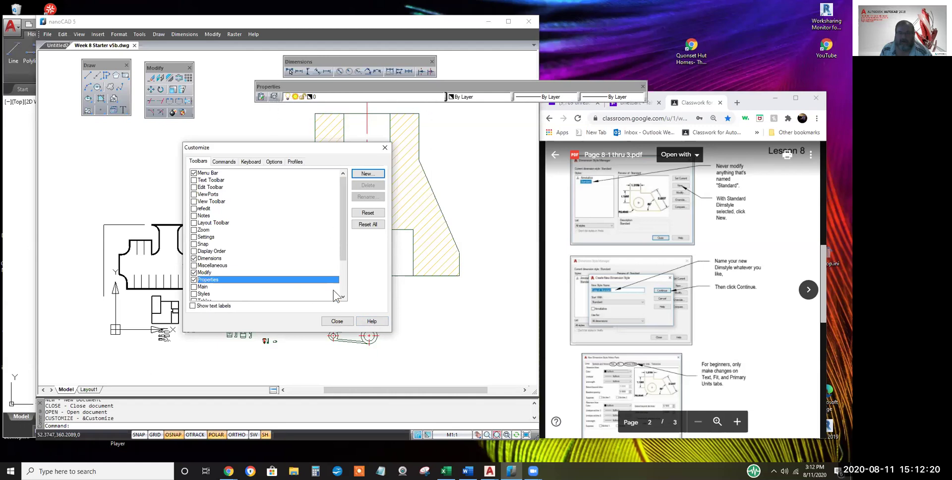
left_click(337, 321)
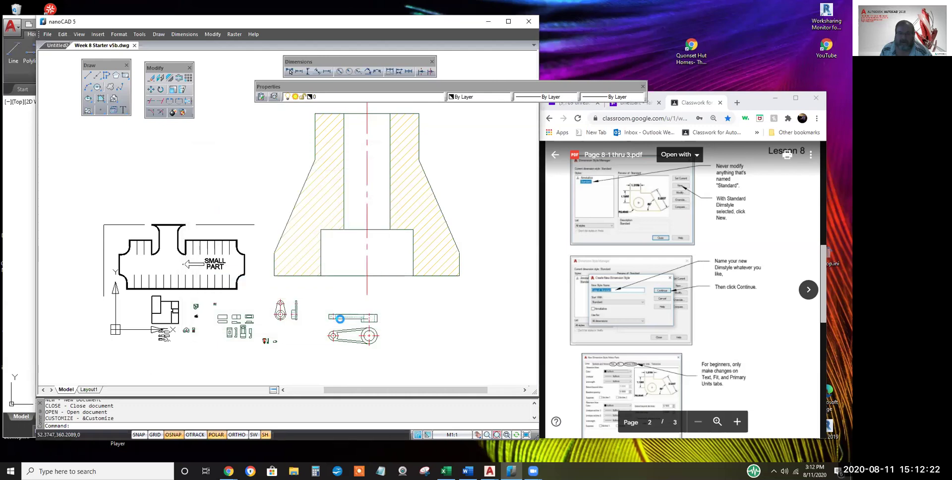
Make layer centerX2 current, and return the current layer to 0
left_click(324, 97)
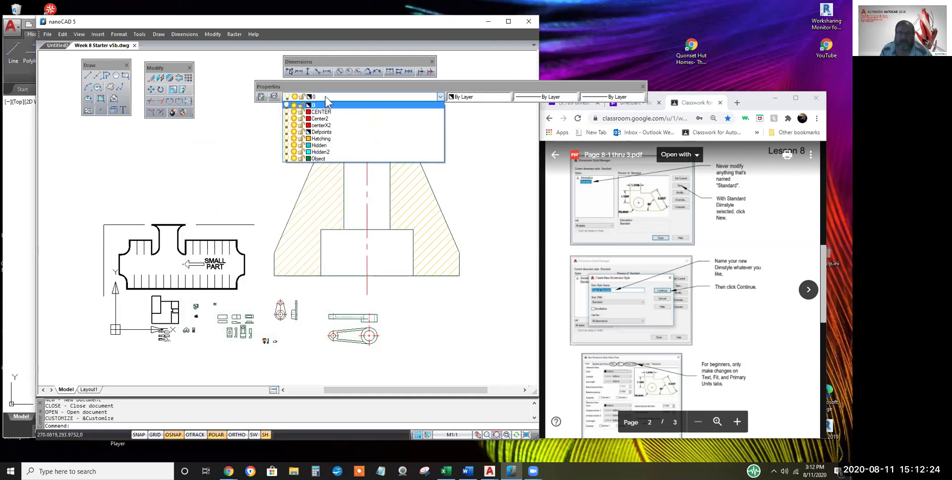
left_click(326, 101)
left_click(322, 125)
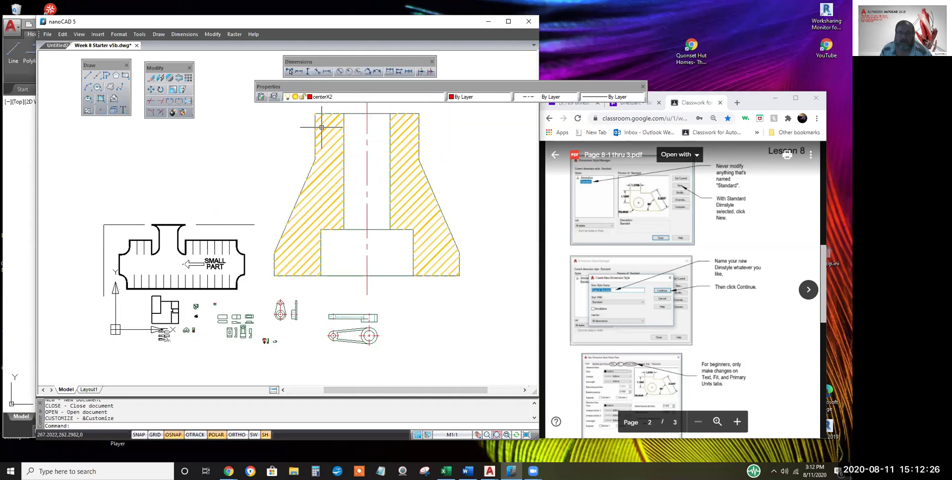
left_click(337, 99)
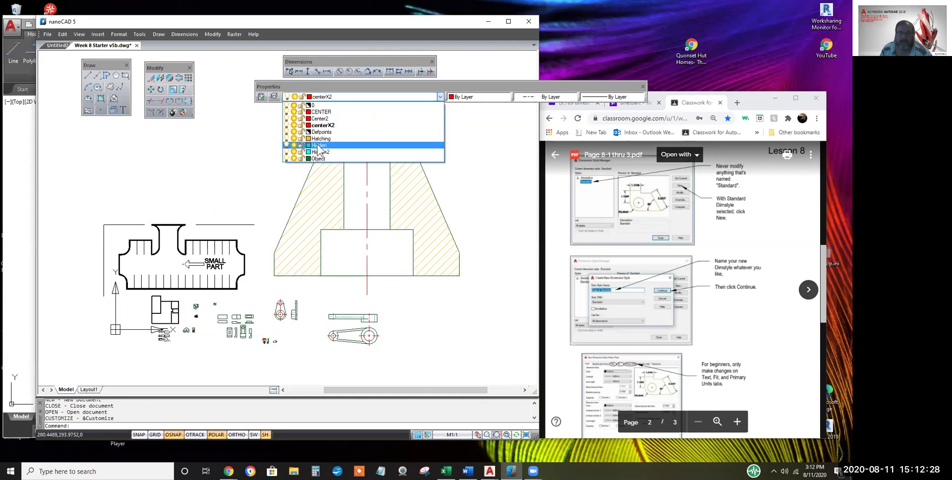
left_click(320, 105)
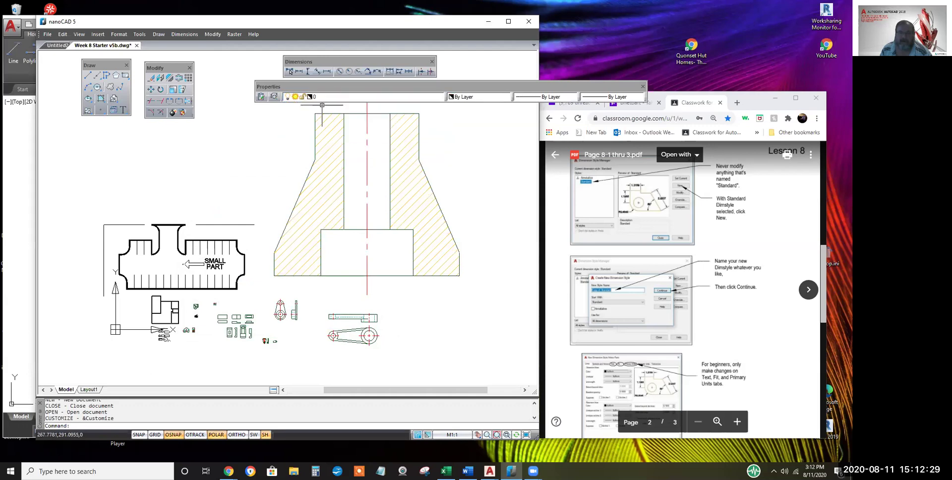
Review the layer list with its colors and line types, and look at the finals drawing in AutoCAD before returning to nanoCAD
left_click(274, 97)
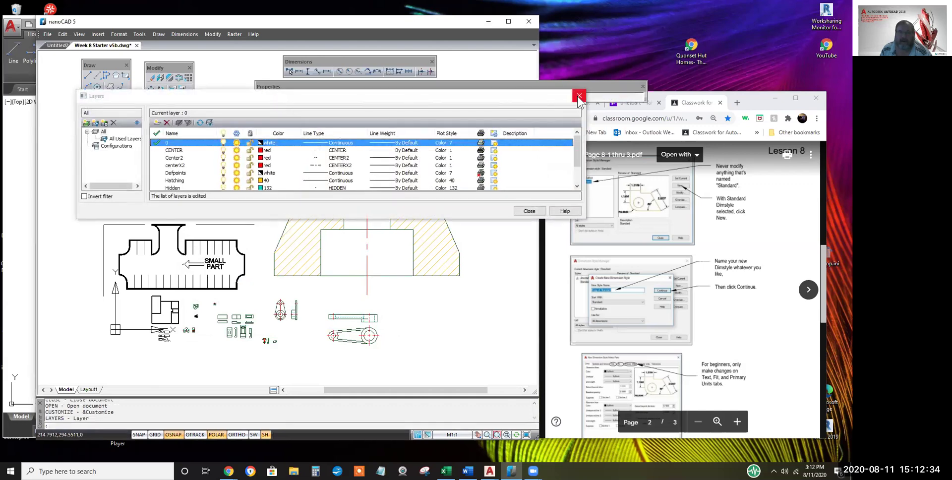
left_click(578, 96)
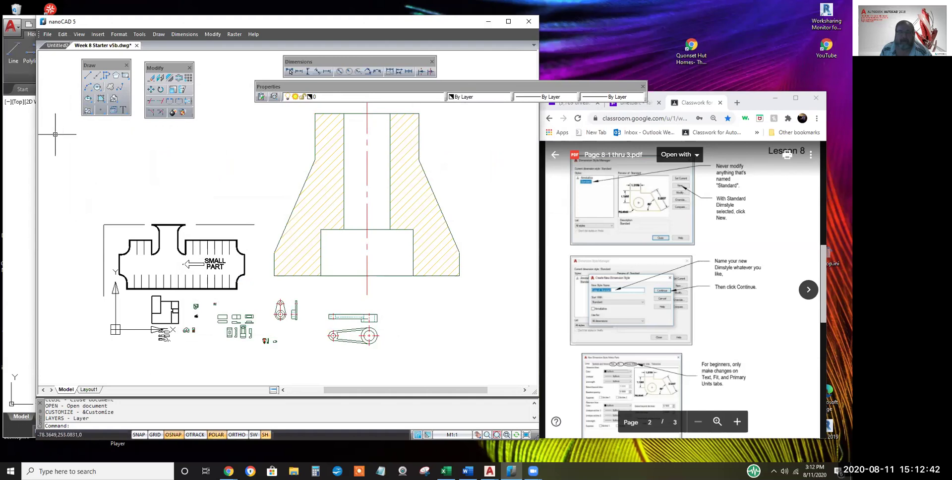
left_click(15, 166)
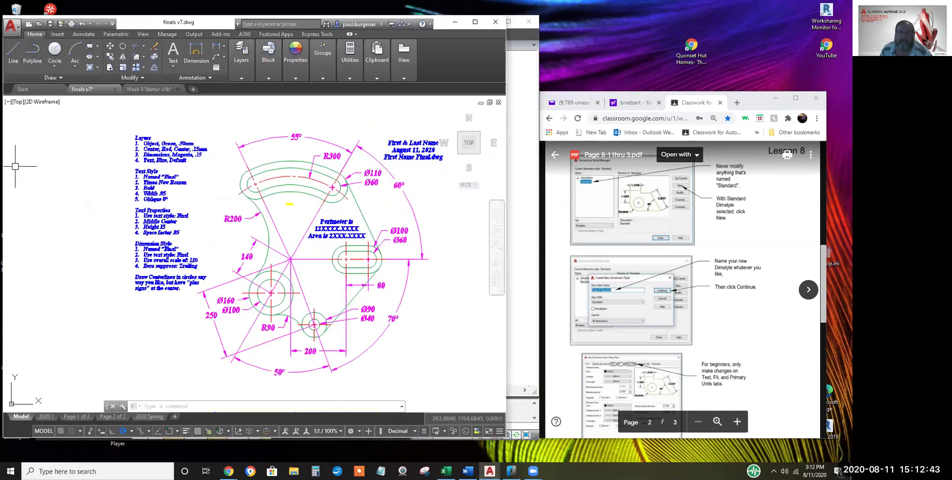
left_click(517, 116)
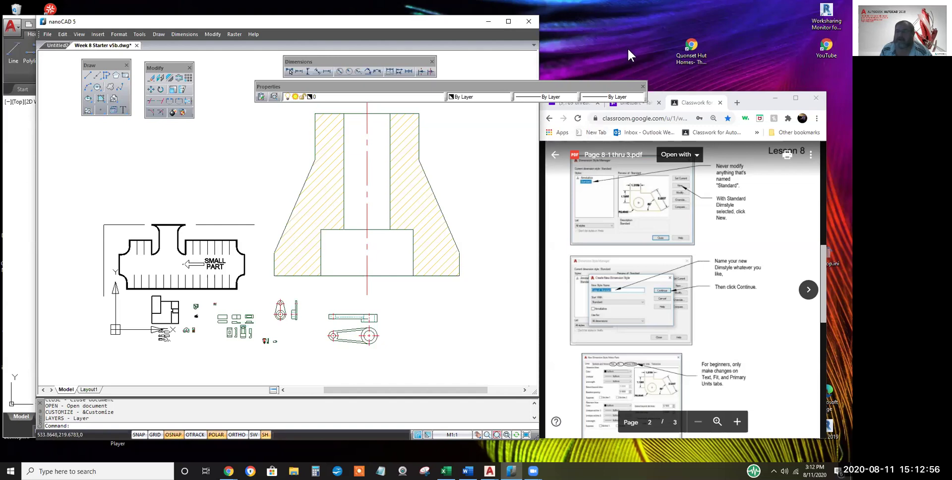
Switch to AutoCAD and bring up the Week 8 Starter v5b drawing
left_click(13, 168)
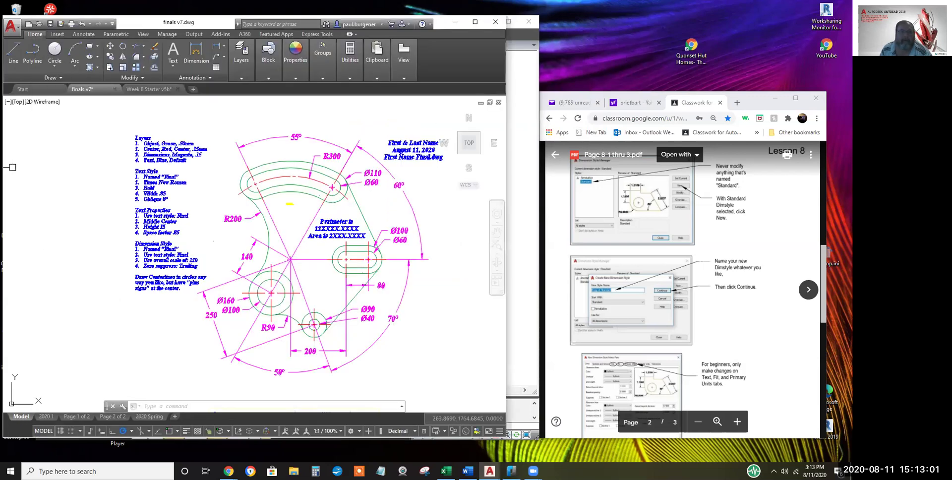
left_click(155, 88)
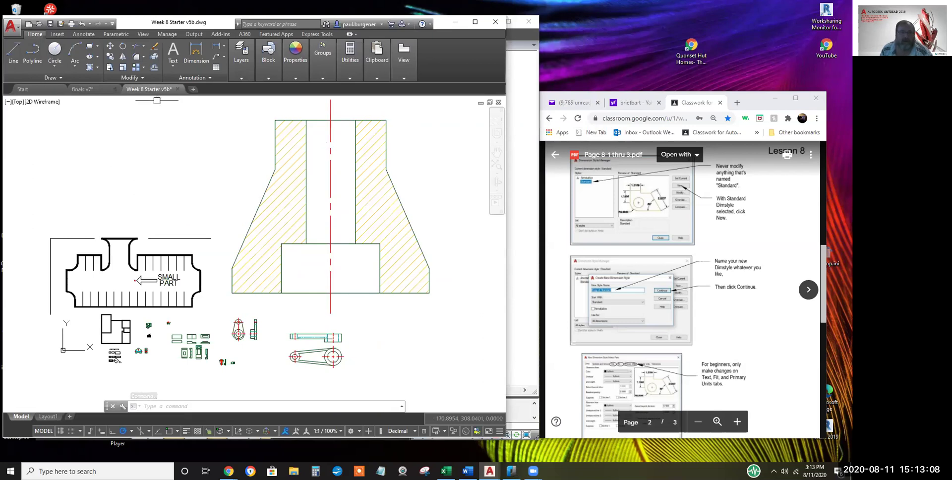
mouse_move(145, 93)
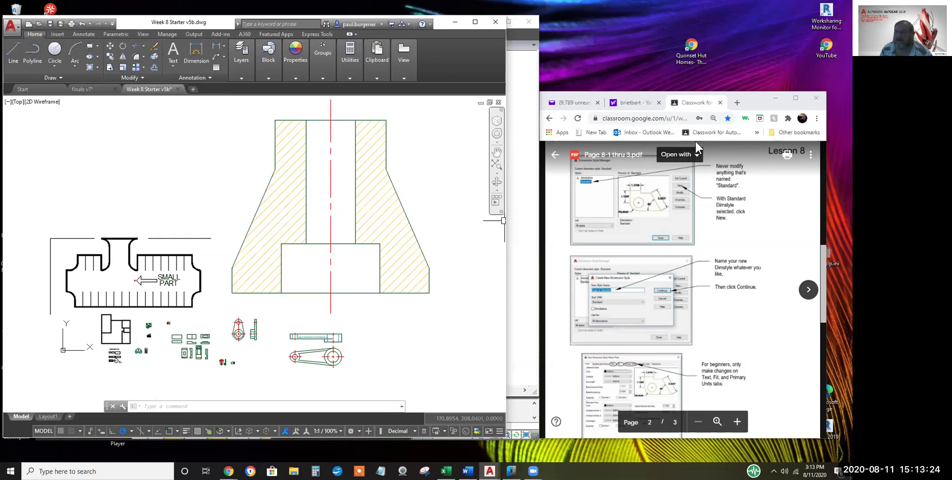
Split the Yahoo mail page into its own browser window and load the AutoCAD Intro class's Classwork page in it
left_click(588, 106)
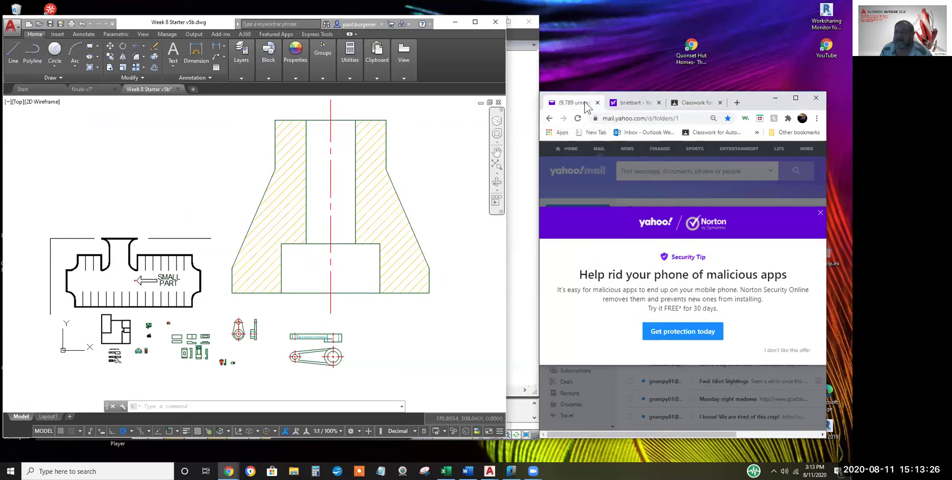
left_click_drag(573, 102, 188, 68)
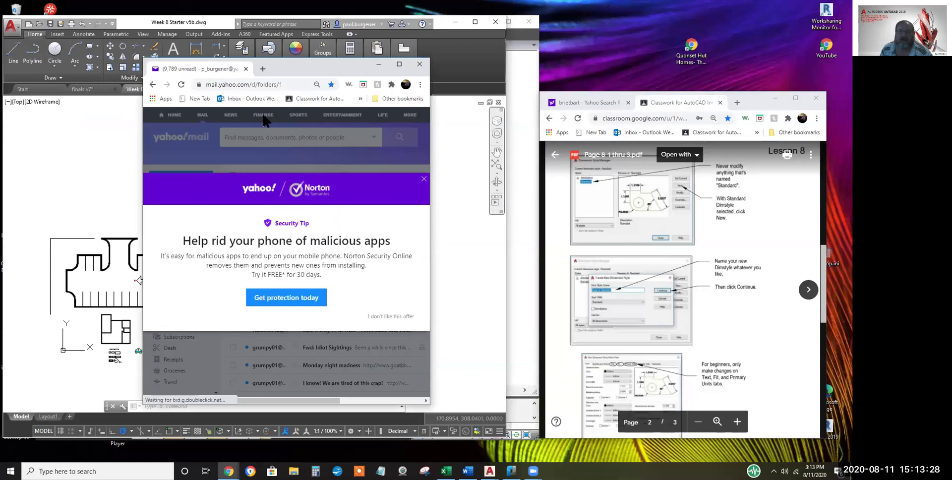
left_click(320, 98)
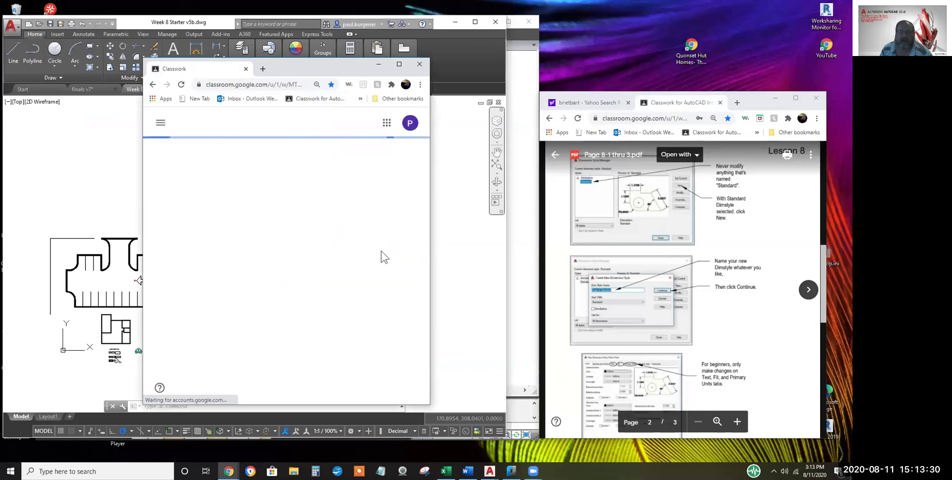
left_click(435, 258)
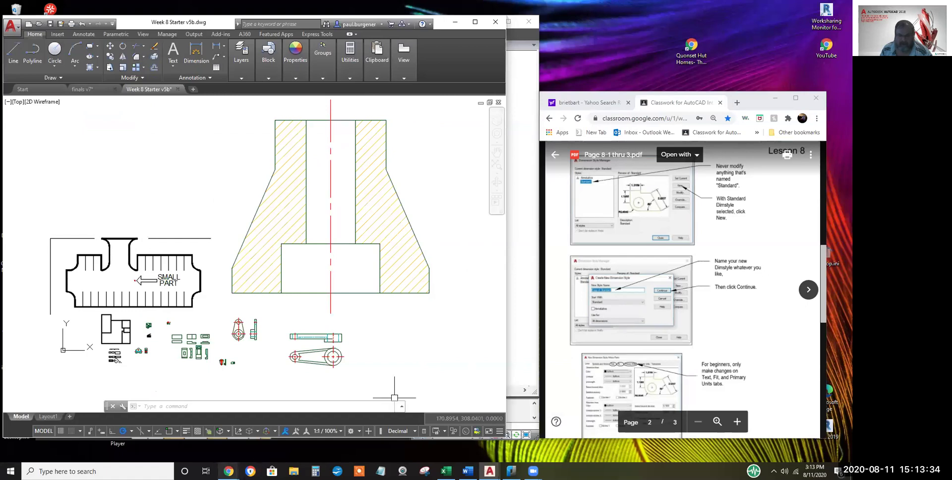
mouse_move(229, 471)
mouse_move(243, 436)
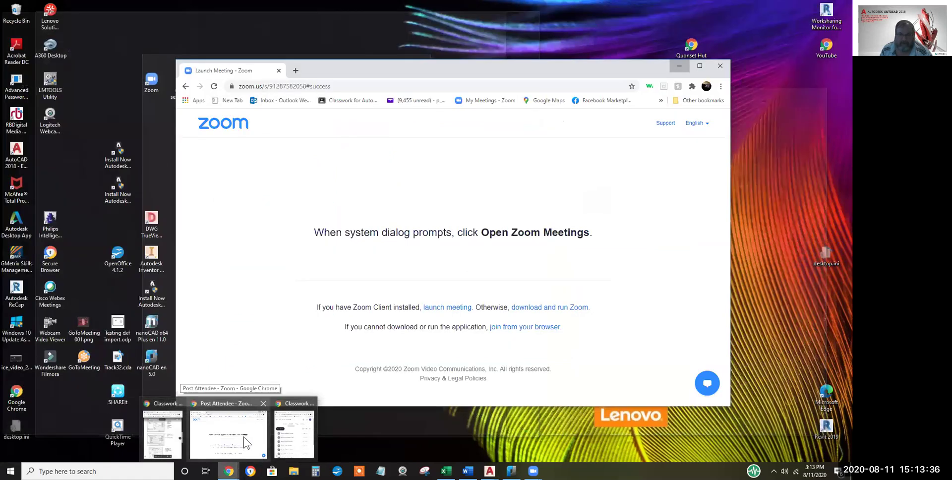
mouse_move(300, 446)
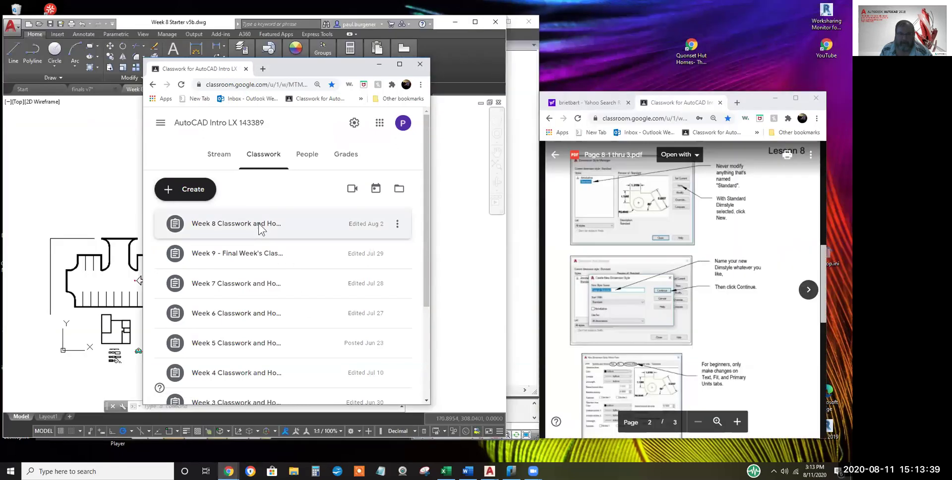
Look over the files attached to the Week 8 Classwork and Homework assignment, and close the extra browser window
left_click(257, 224)
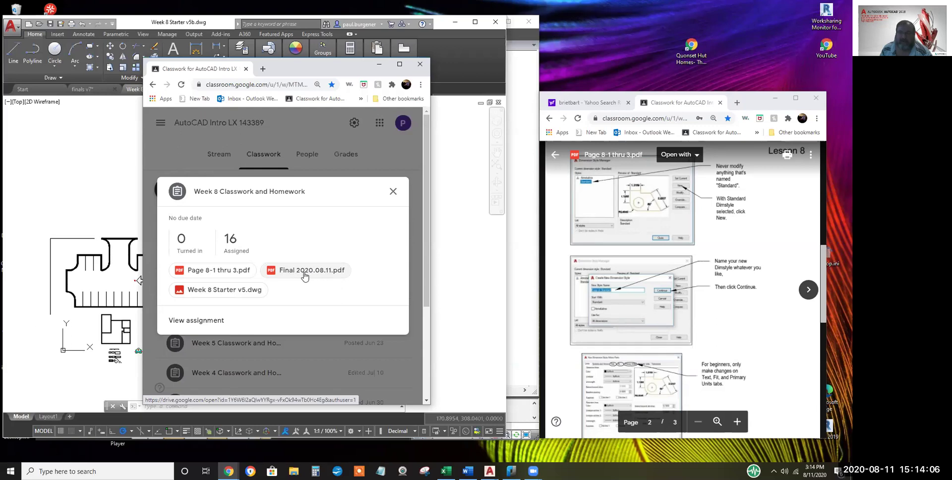
left_click(606, 110)
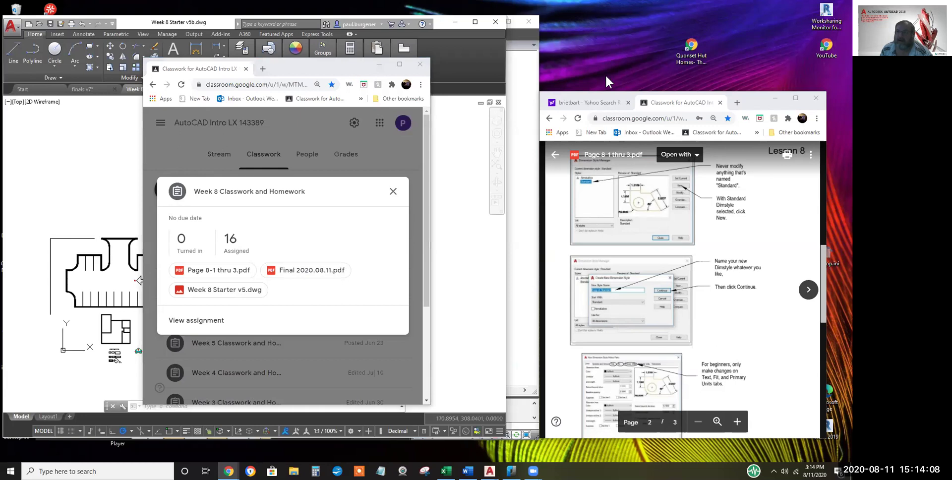
left_click(393, 192)
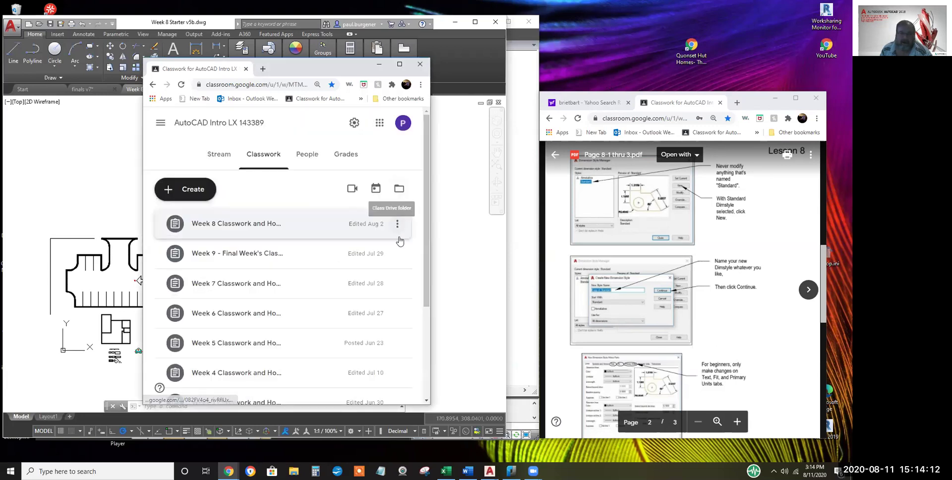
left_click(245, 69)
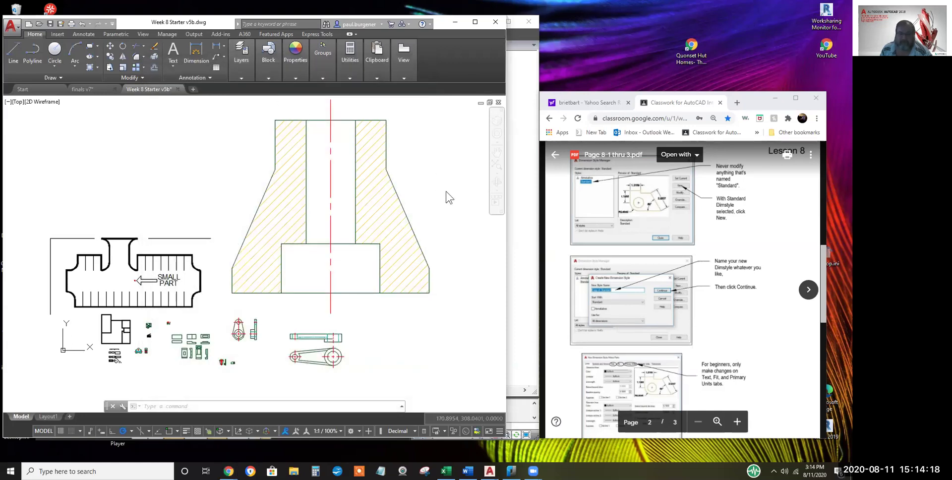
Close the Yahoo Search page and check the sent messages in Outlook Web App
left_click(628, 103)
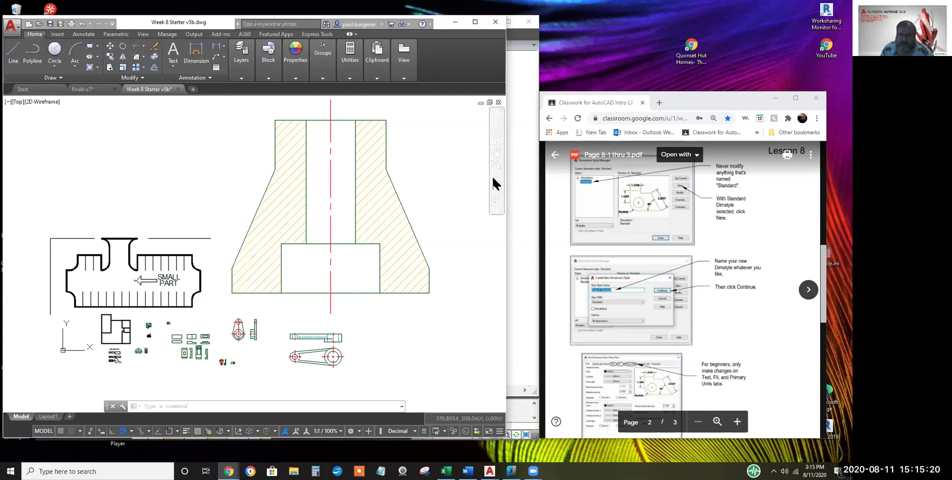
left_click(639, 133)
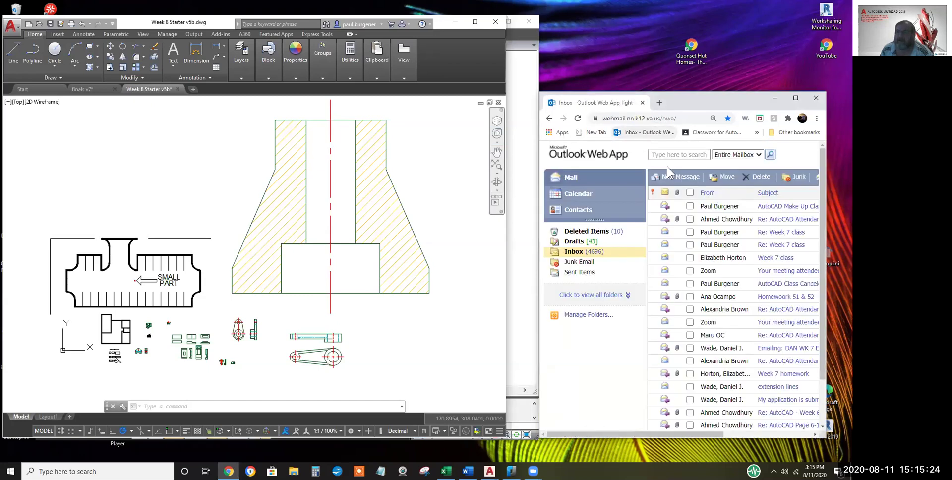
left_click(587, 273)
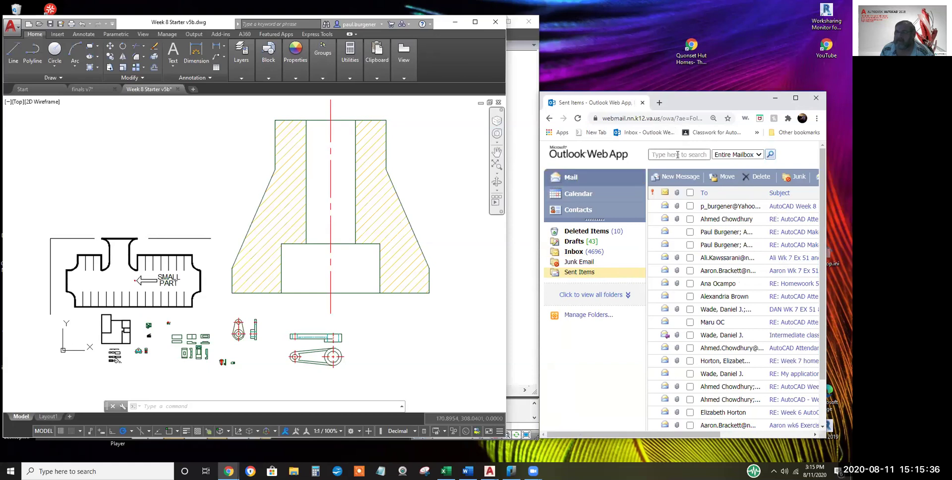
Return to the class's Classwork page and open Page 8-1 thru 3.pdf from the Week 8 Classwork and Homework assignment
left_click(701, 132)
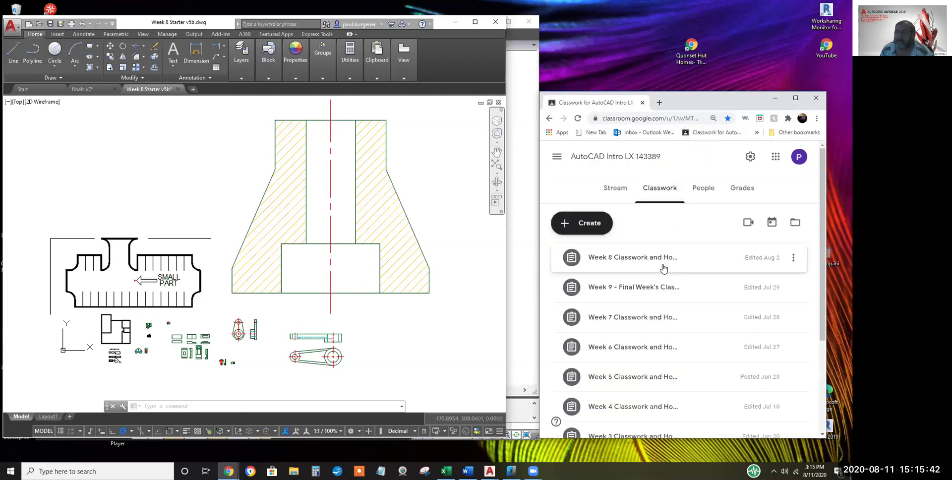
left_click(645, 261)
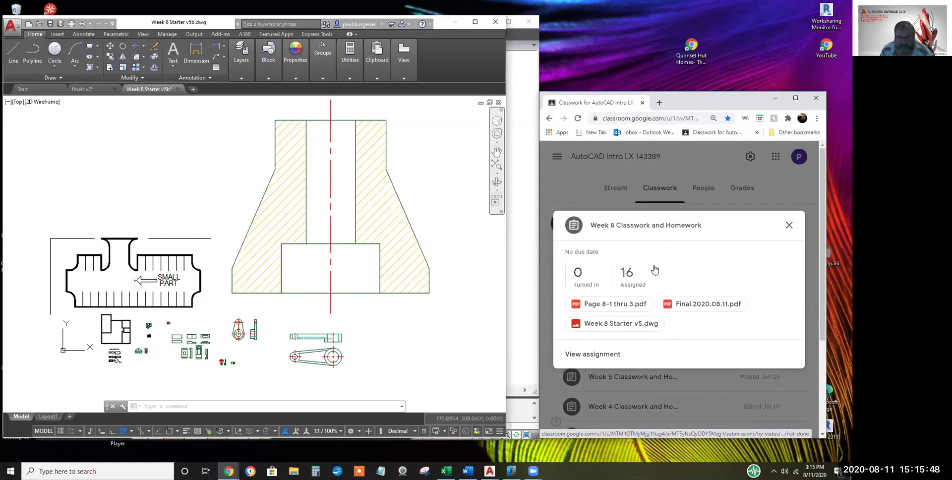
left_click(630, 306)
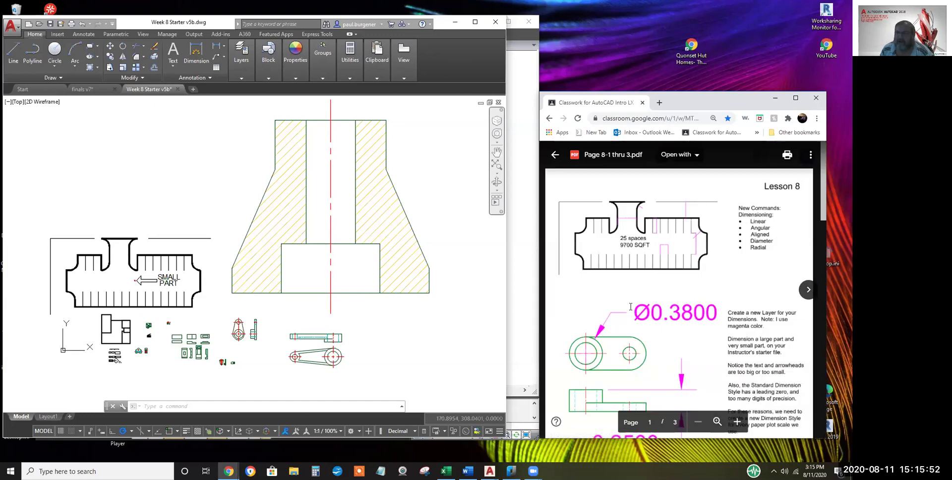
left_click(621, 52)
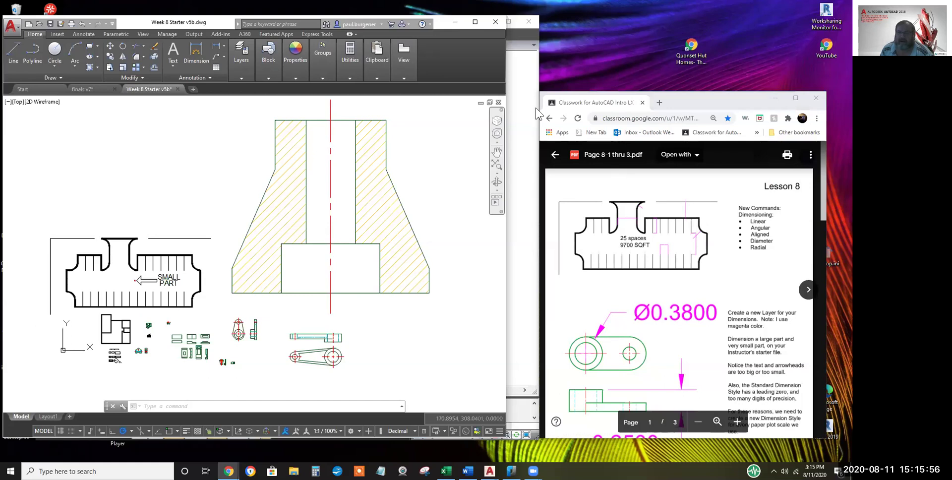